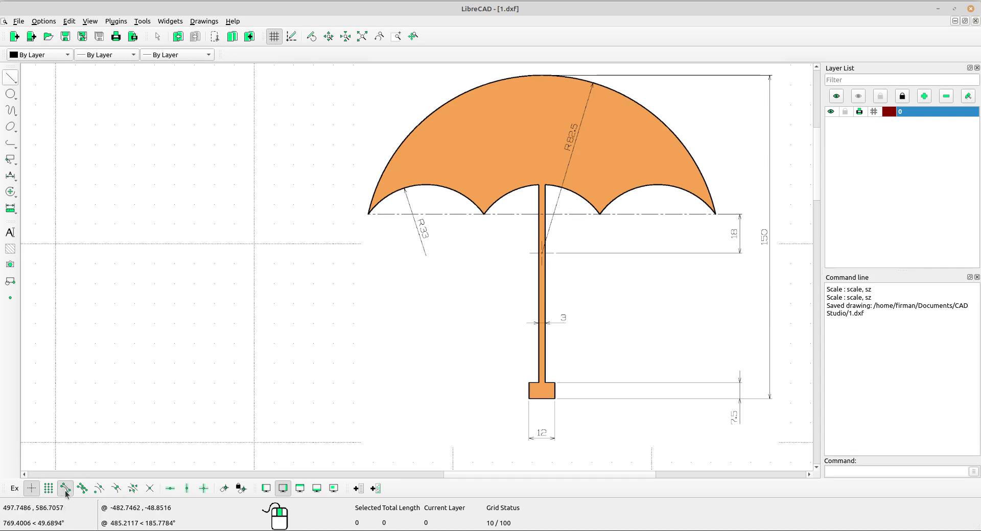
Enable snapping to centers, middle points and intersections
click(99, 489)
click(116, 489)
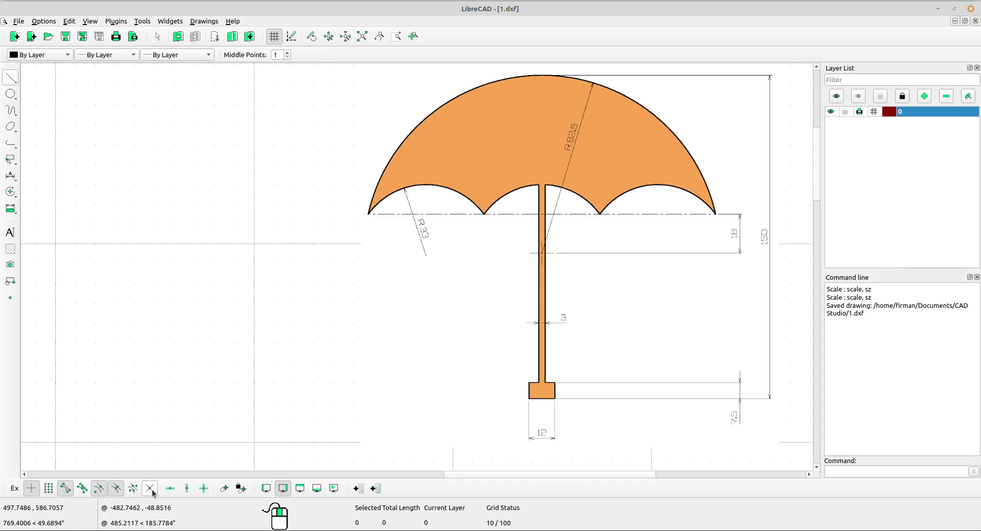
click(150, 489)
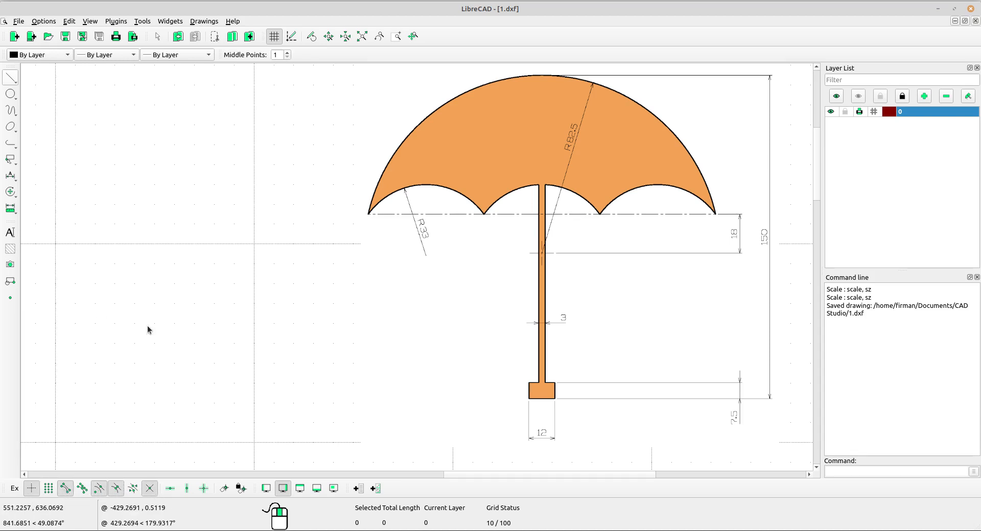
Draw a circle of radius 82.5 by center and radius in the empty area beside the umbrella reference image
click(12, 94)
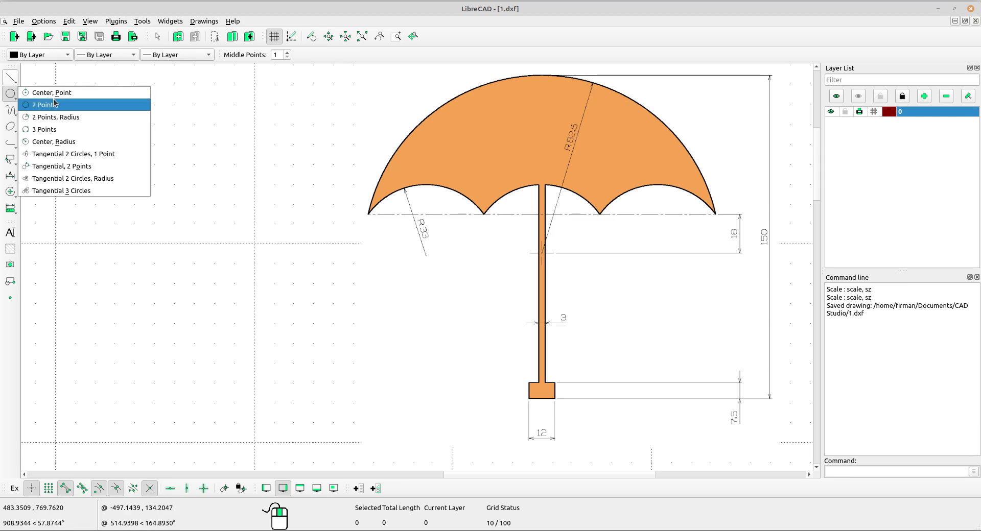
click(57, 146)
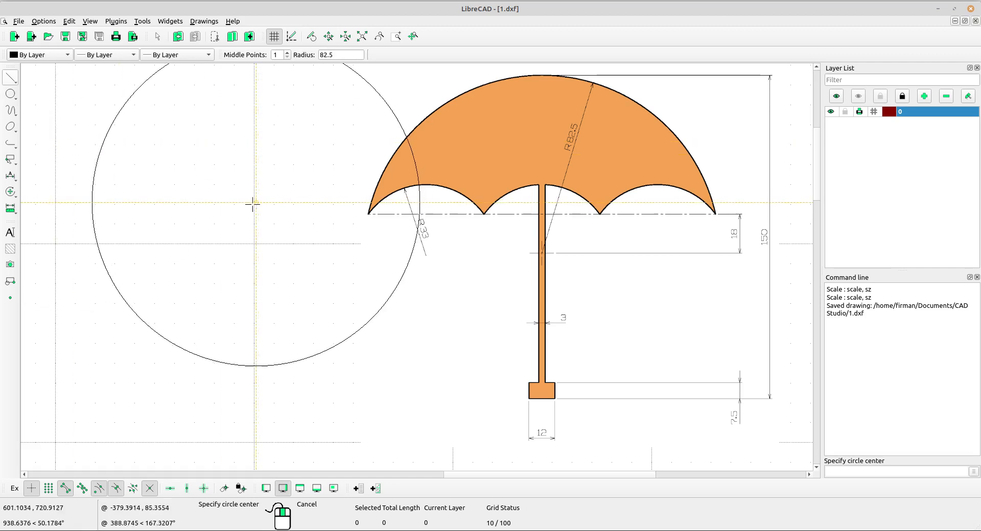
middle_drag(253, 203, 234, 236)
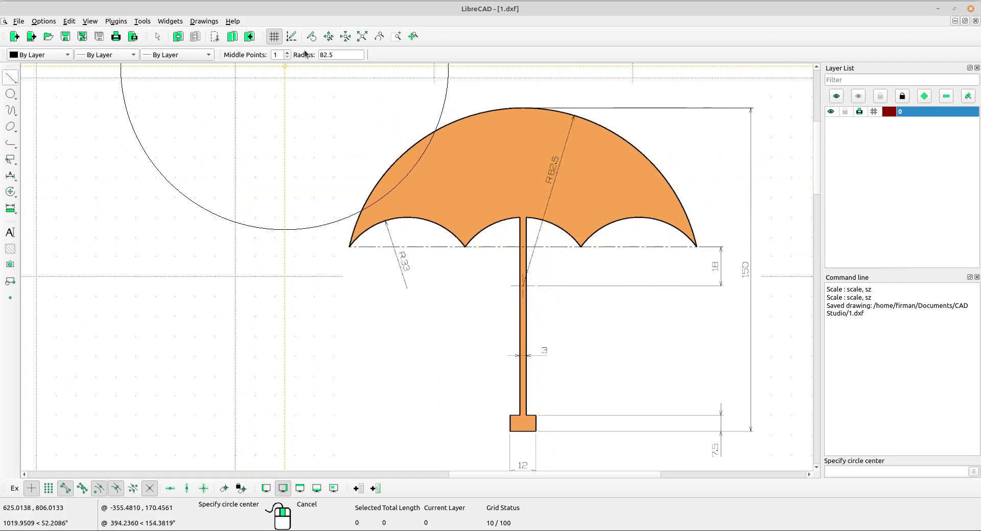
scroll(319, 114, down, 2)
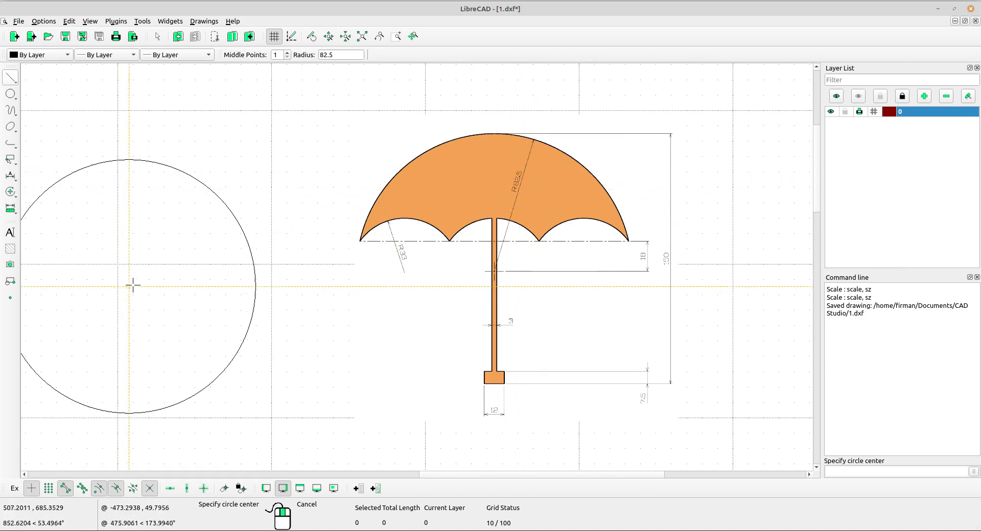
click(159, 280)
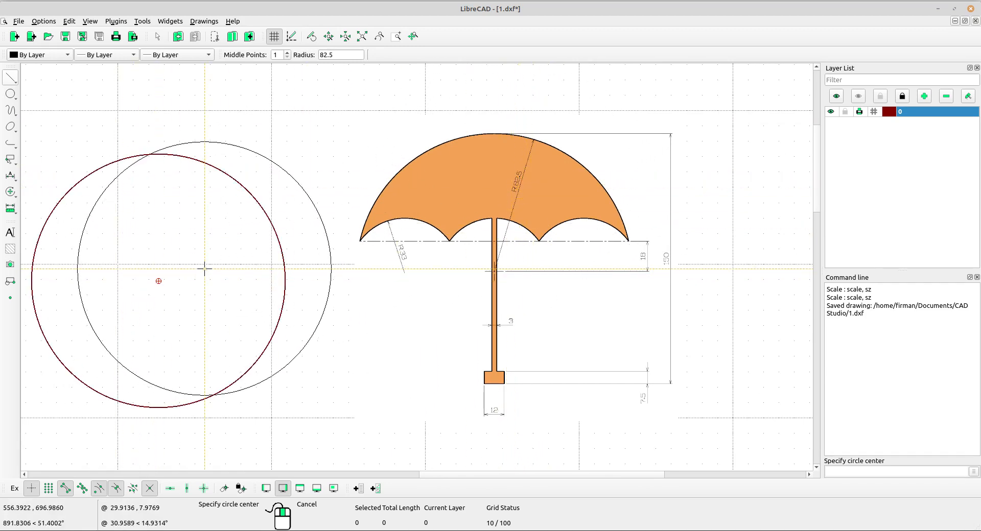
right_click(291, 194)
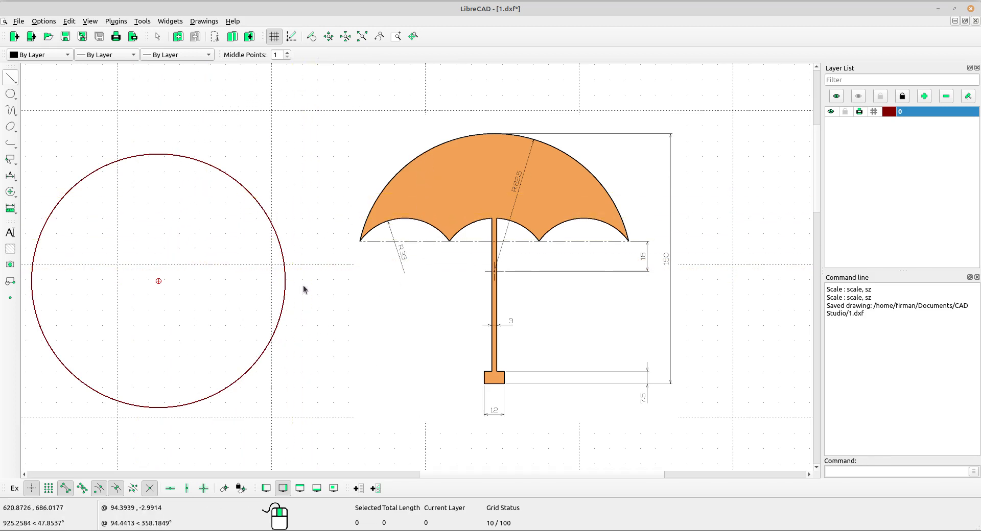
Draw a vertical line of length 150 with snap point End, running down from the topmost point of the circle
middle_drag(303, 290, 321, 267)
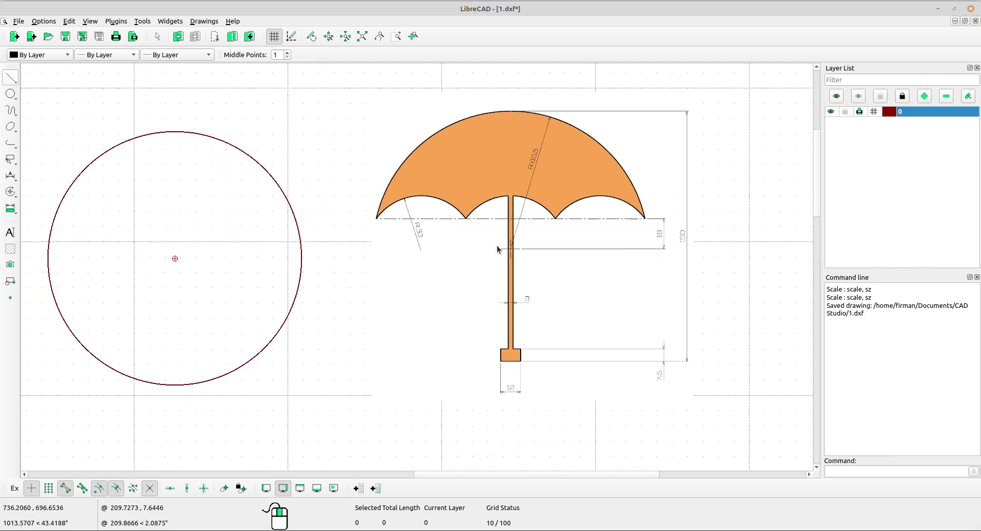
scroll(573, 90, up, 2)
middle_drag(518, 167, 502, 107)
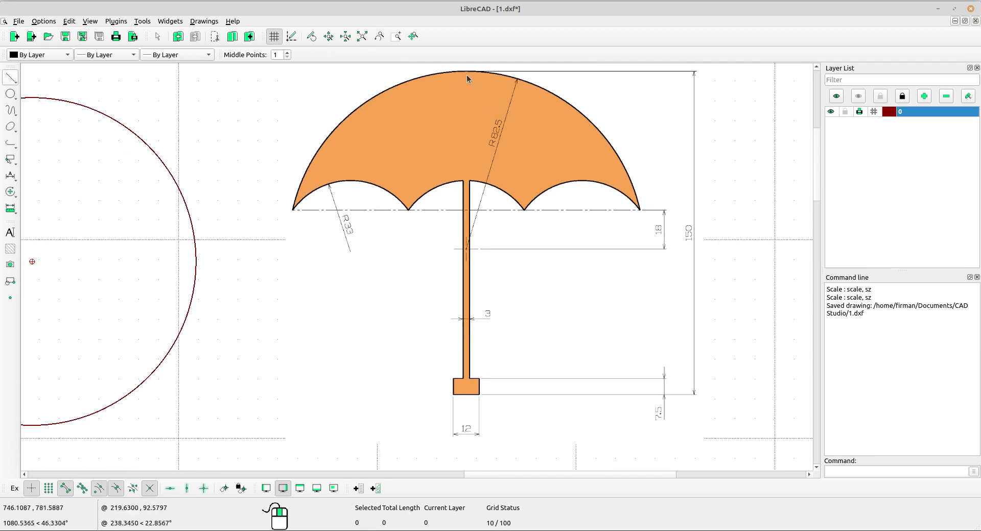
scroll(517, 155, down, 2)
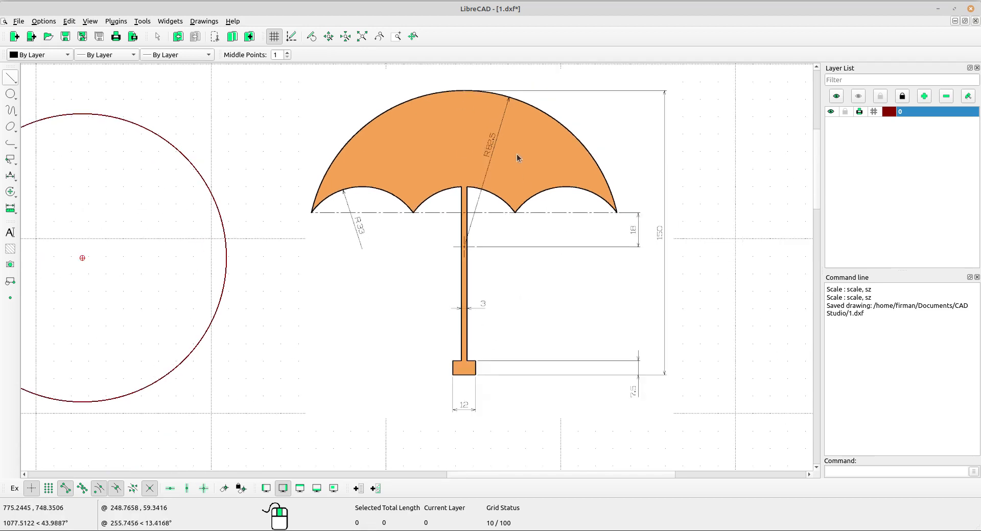
click(17, 83)
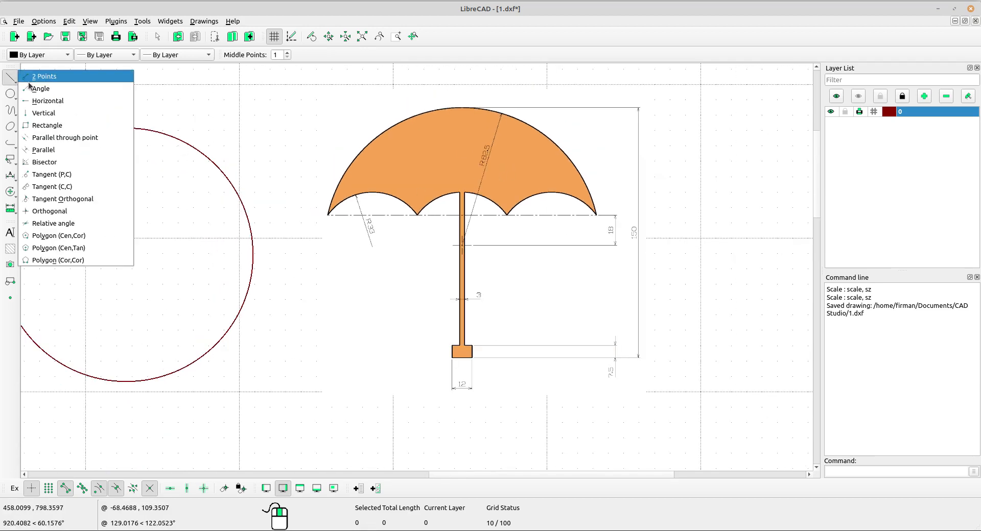
click(44, 115)
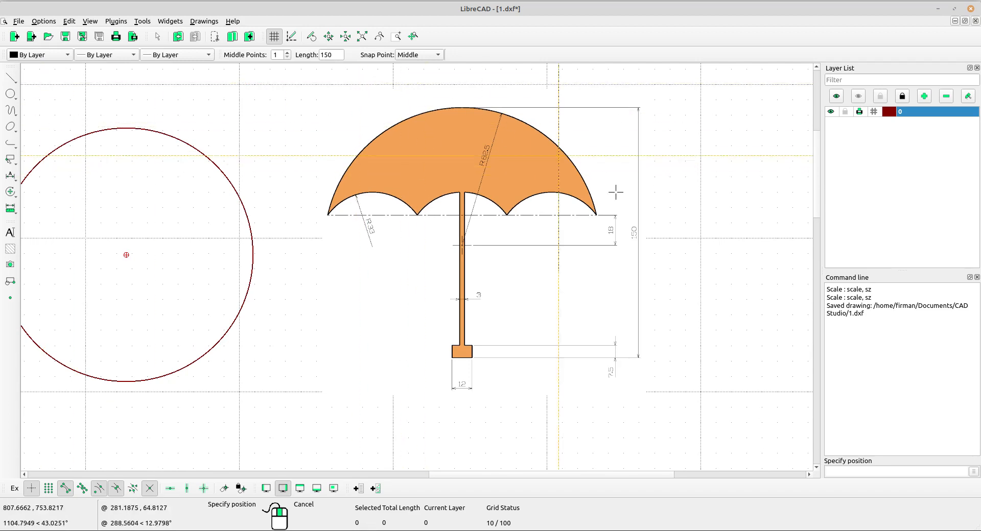
scroll(638, 241, up, 4)
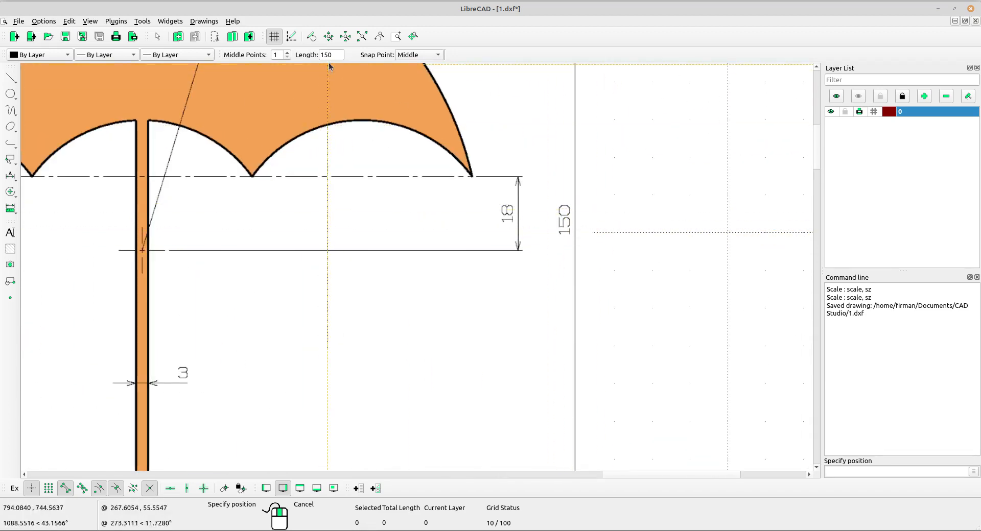
click(426, 56)
click(411, 68)
scroll(584, 176, down, 2)
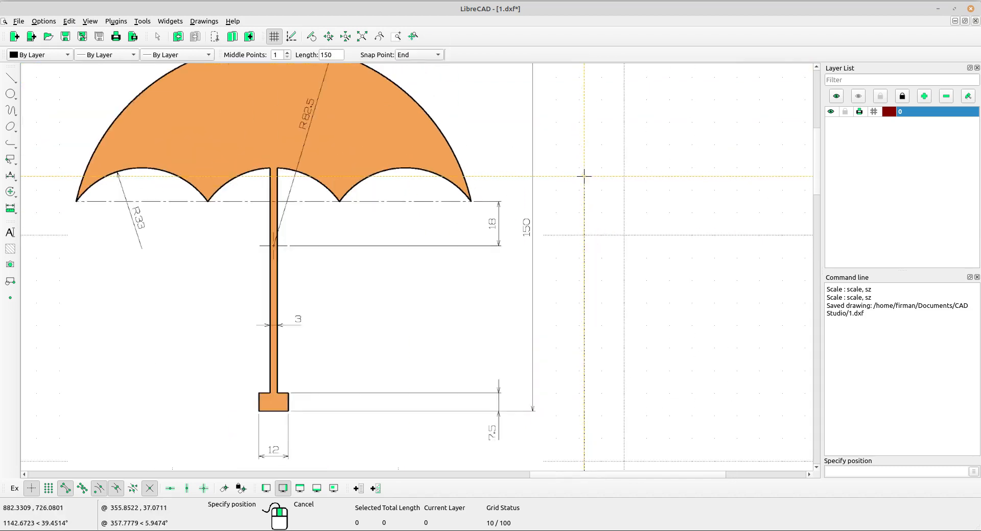
scroll(584, 176, down, 2)
scroll(243, 199, up, 2)
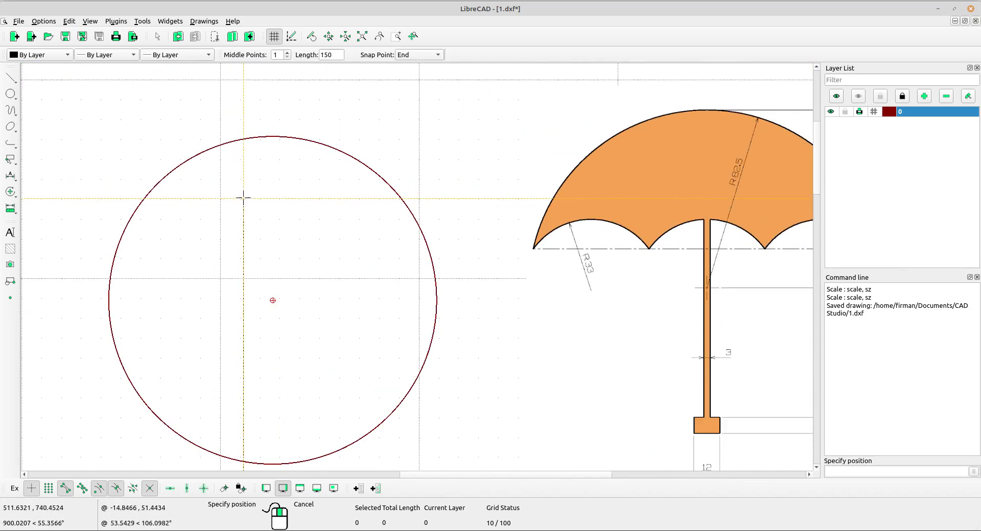
click(277, 137)
scroll(277, 139, down, 2)
mouse_move(585, 302)
middle_down()
mouse_move(479, 265)
mouse_move(422, 271)
middle_up()
right_click(417, 233)
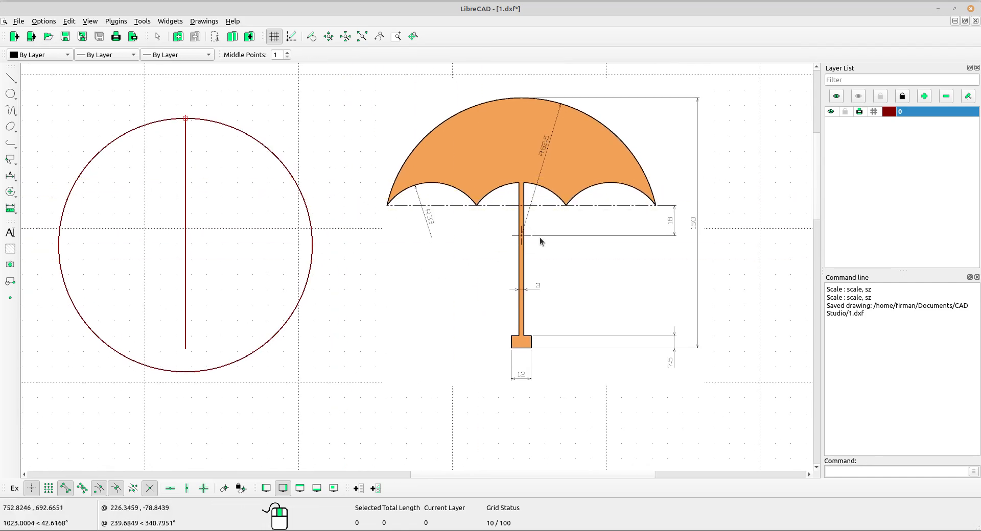
Draw a horizontal line of length 200 with snap point Middle, centered on the circle's center
scroll(539, 237, up, 4)
mouse_move(516, 205)
middle_down()
mouse_move(561, 271)
mouse_move(368, 367)
middle_up()
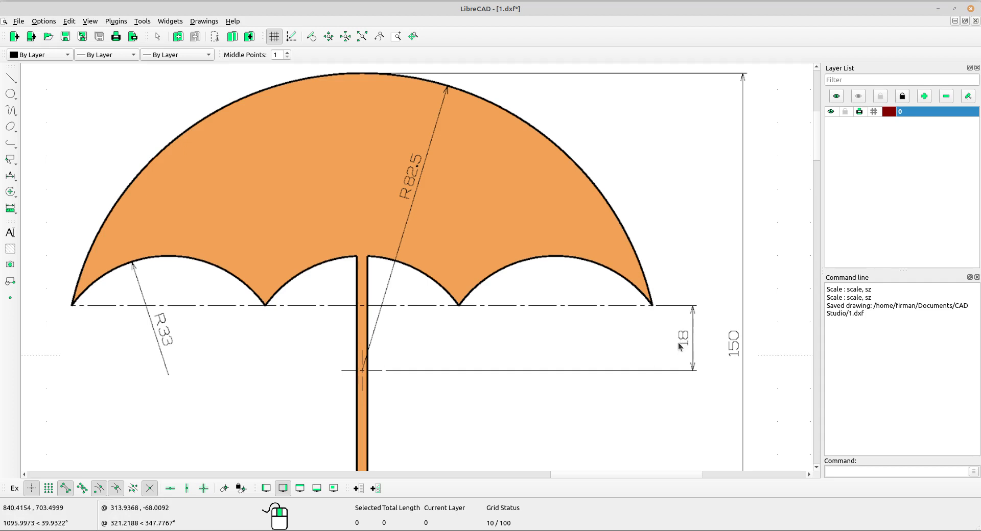
scroll(678, 345, down, 4)
scroll(433, 342, up, 2)
scroll(422, 326, down, 3)
middle_drag(305, 343, 583, 292)
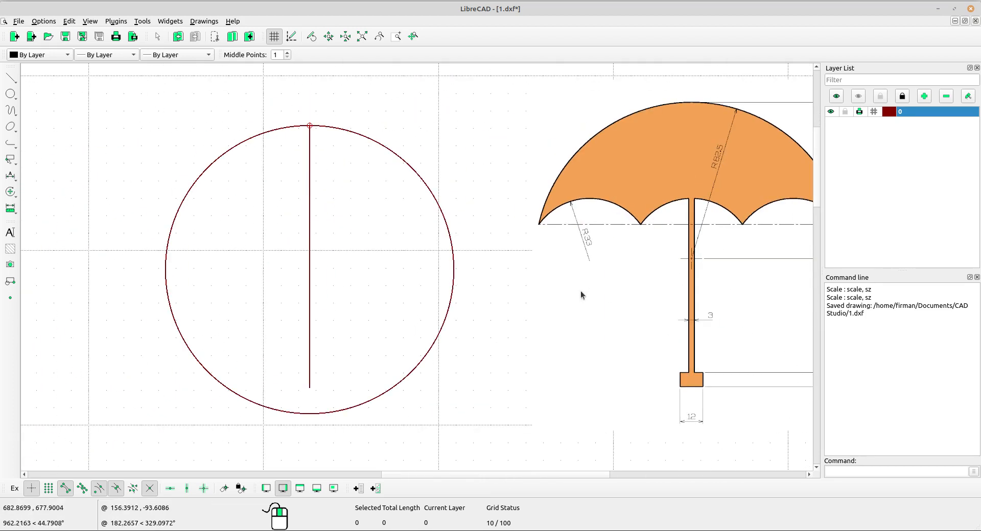
click(13, 81)
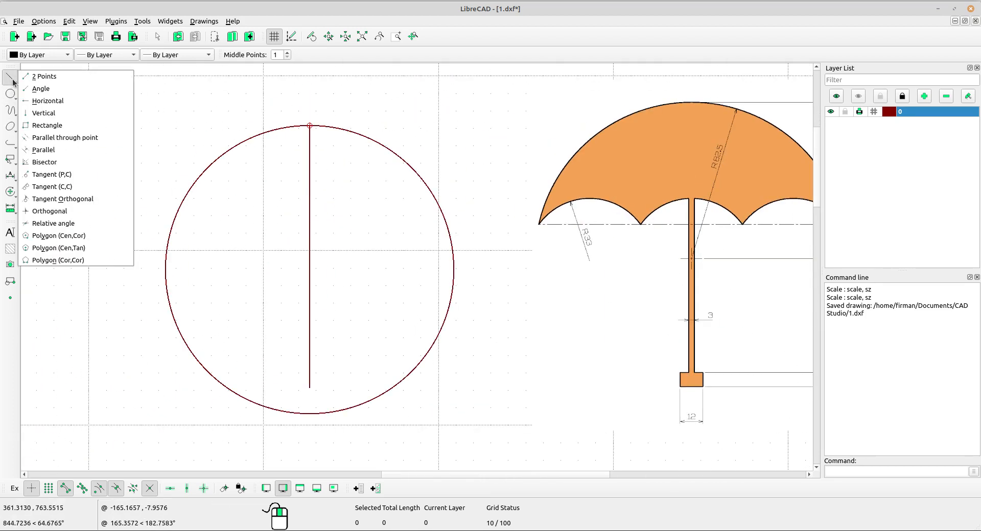
click(64, 104)
drag(341, 55, 313, 47)
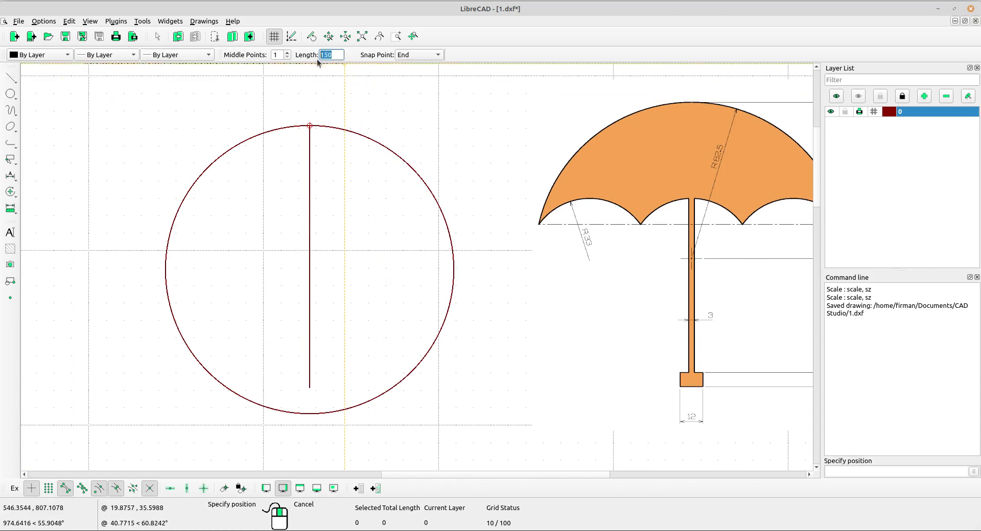
text(200)
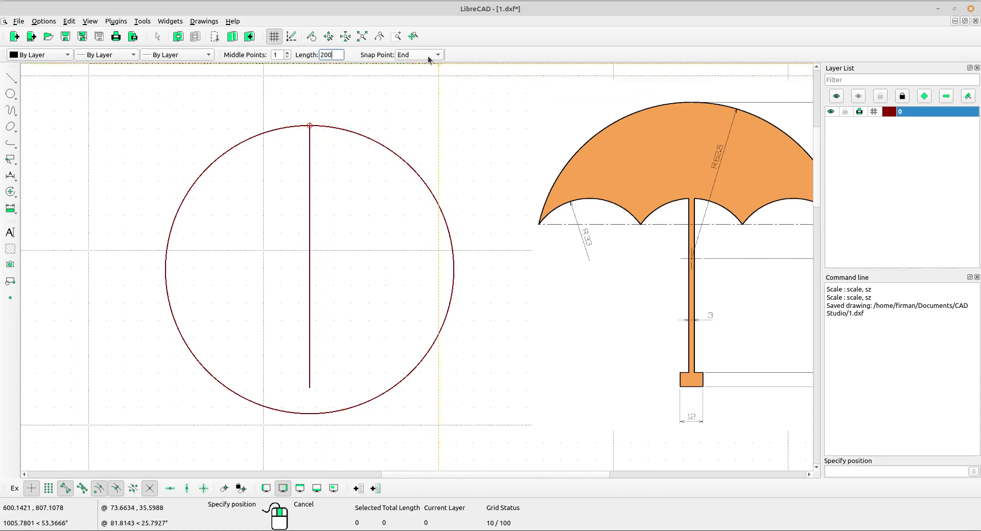
click(429, 57)
click(409, 41)
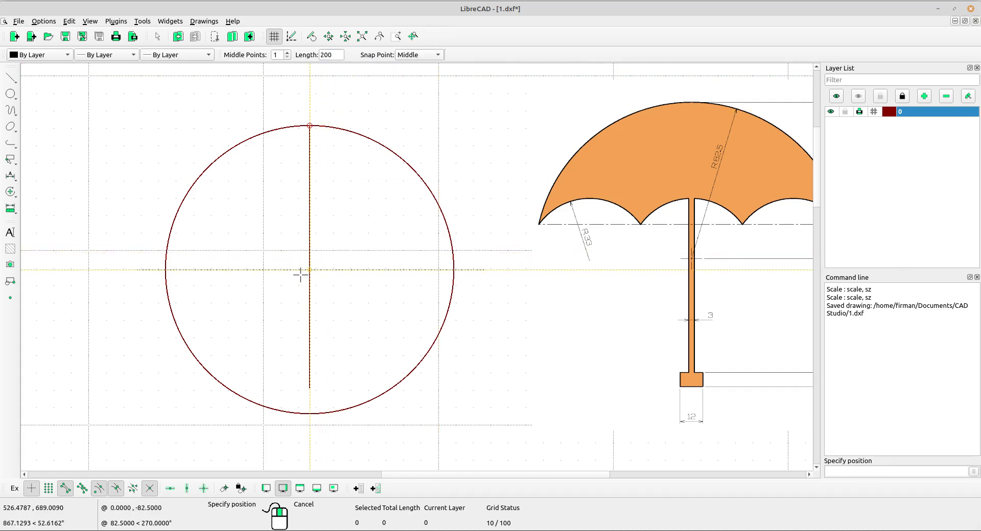
click(311, 268)
middle_drag(517, 297, 489, 283)
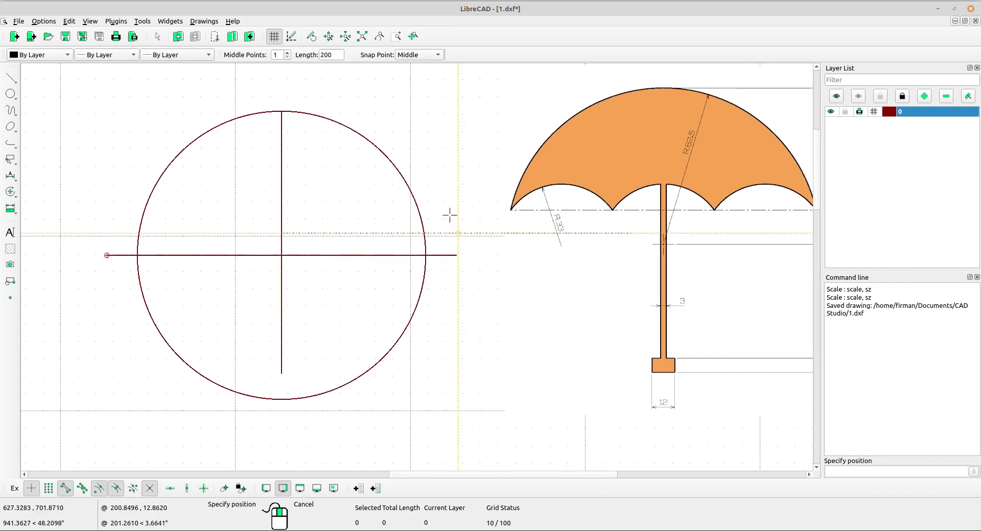
right_click(443, 164)
Create a parallel copy of the horizontal line at distance 18 above it and delete the original line through the circle's center
click(7, 80)
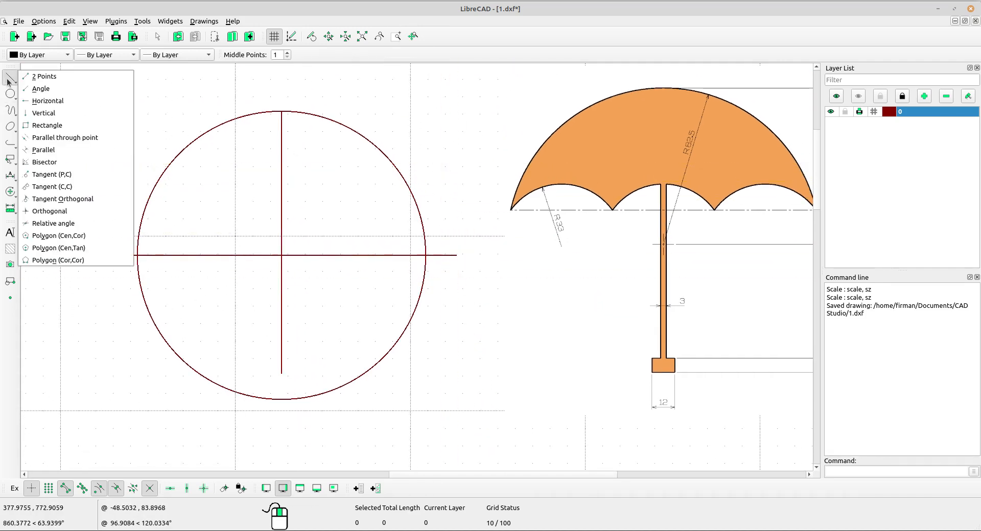
click(42, 148)
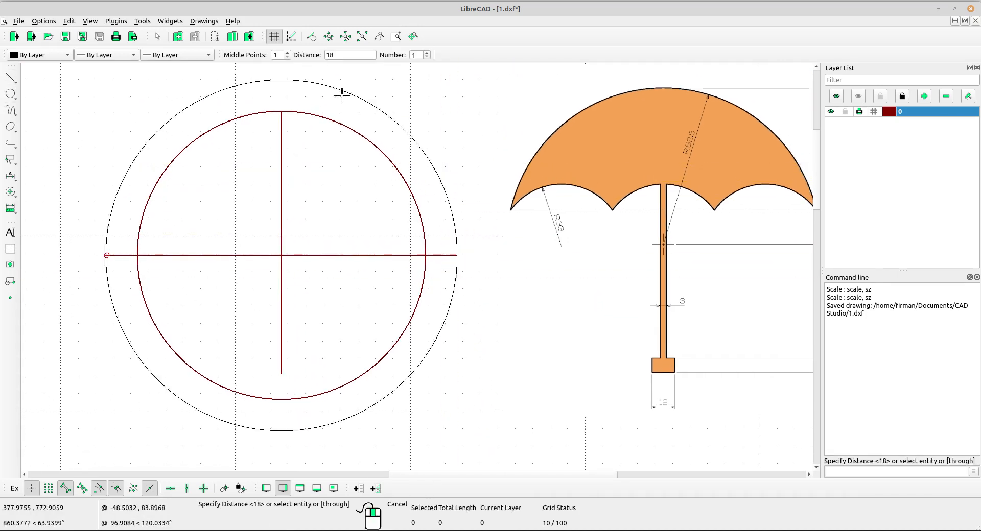
double_click(342, 53)
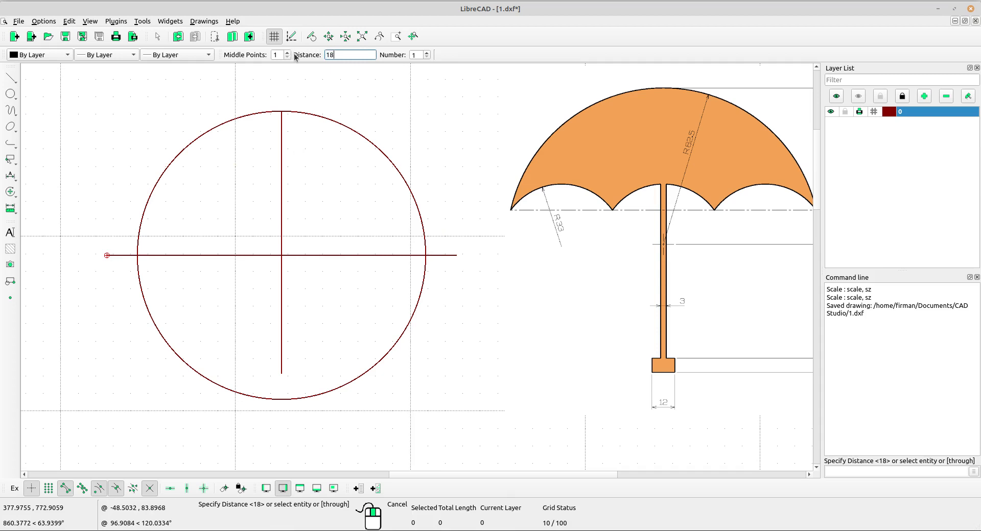
middle_drag(620, 199, 407, 205)
middle_drag(305, 233, 396, 238)
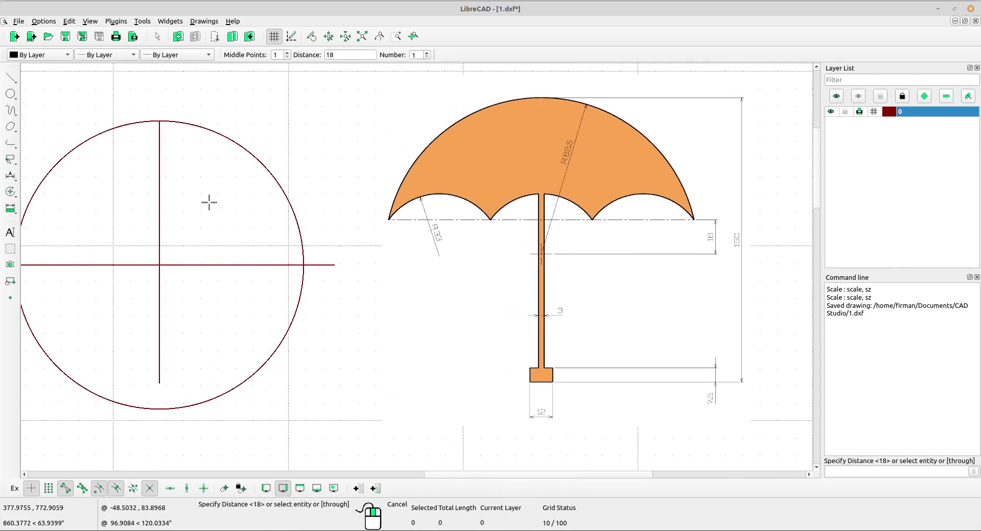
middle_drag(207, 257, 250, 256)
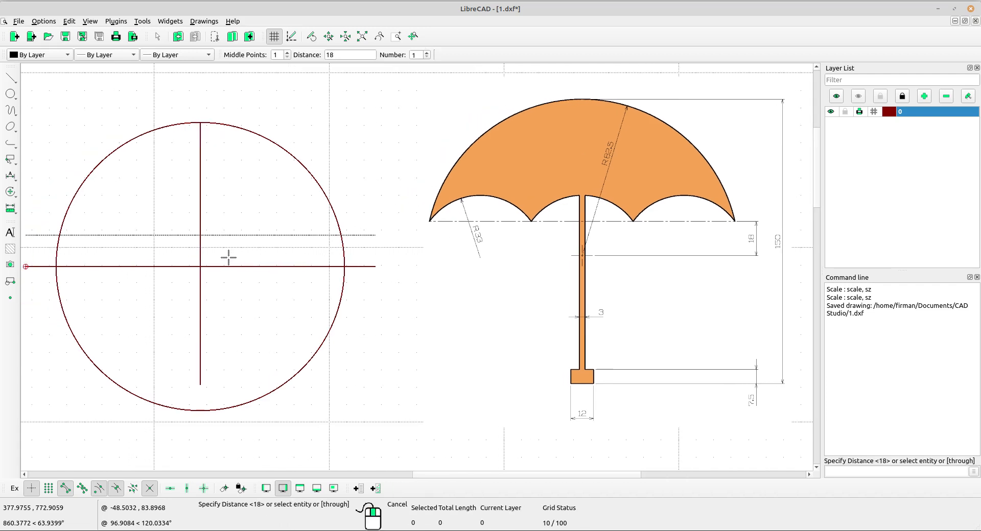
click(228, 258)
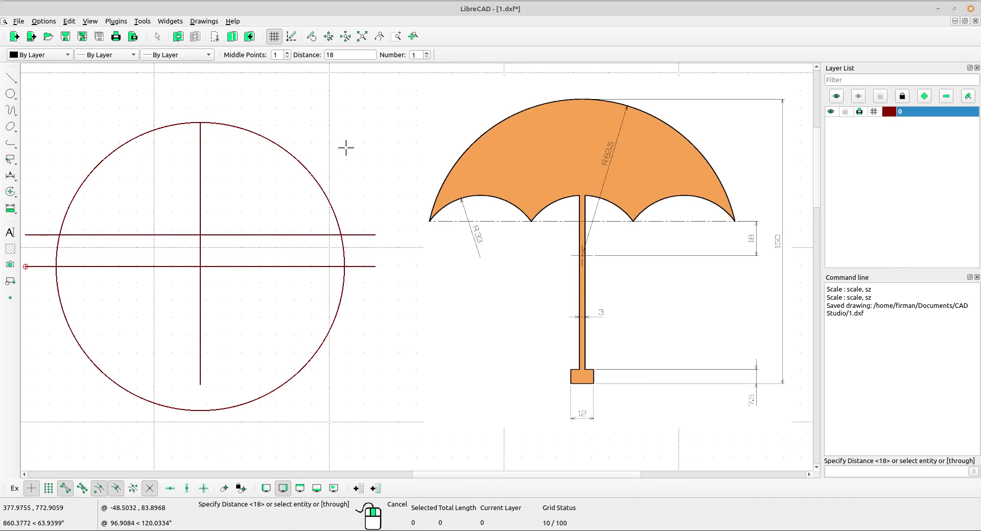
right_click(277, 273)
drag(280, 302, 252, 256)
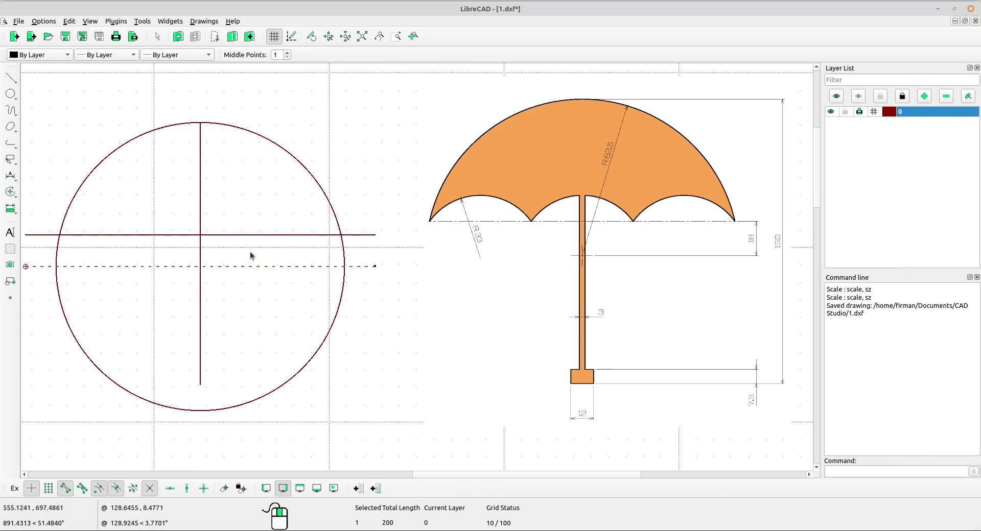
key(Delete)
Trim the circle to the horizontal line, keeping only the arc above it
middle_drag(202, 299, 242, 282)
click(11, 193)
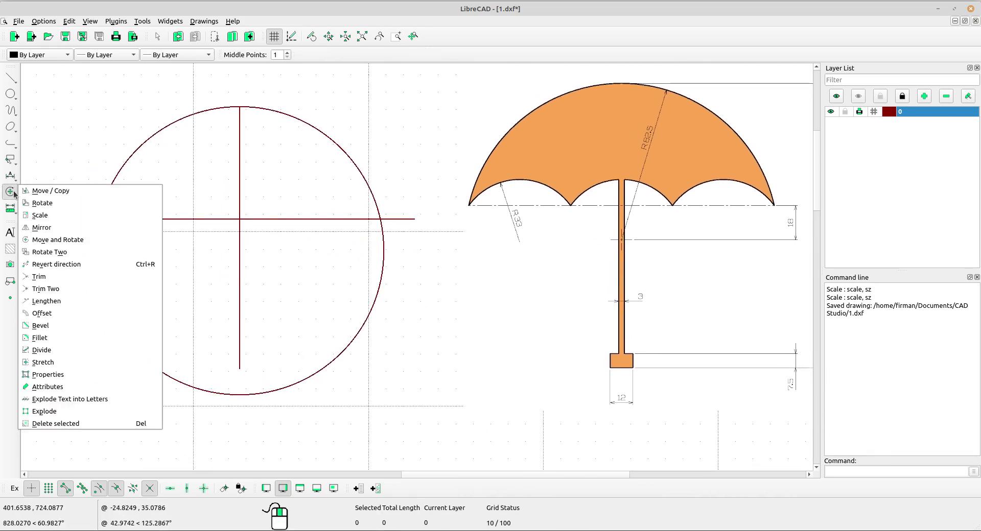
click(41, 276)
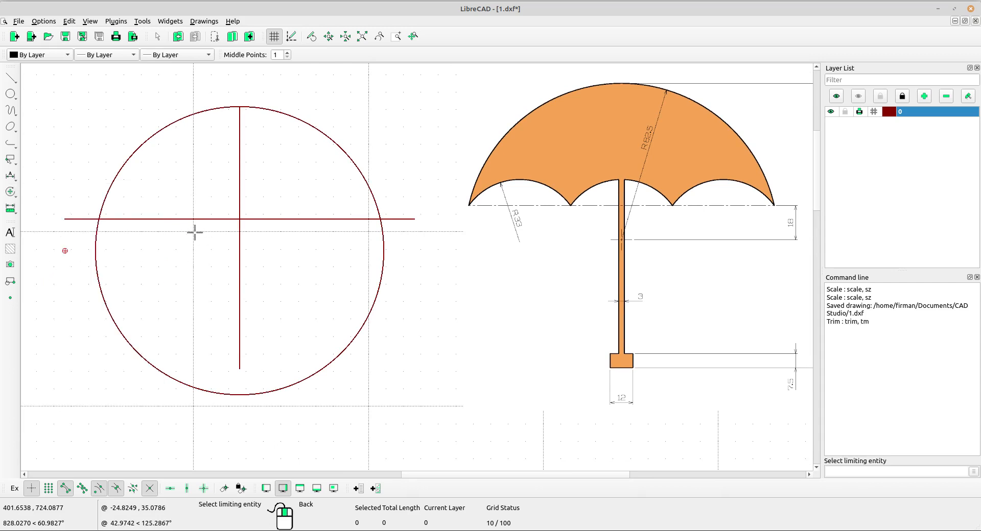
scroll(208, 218, up, 1)
click(209, 217)
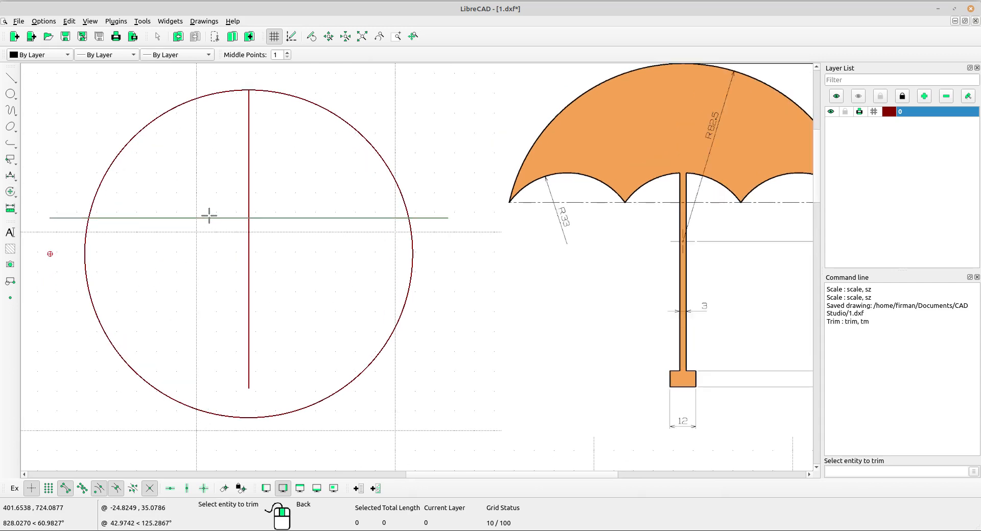
scroll(139, 211, up, 2)
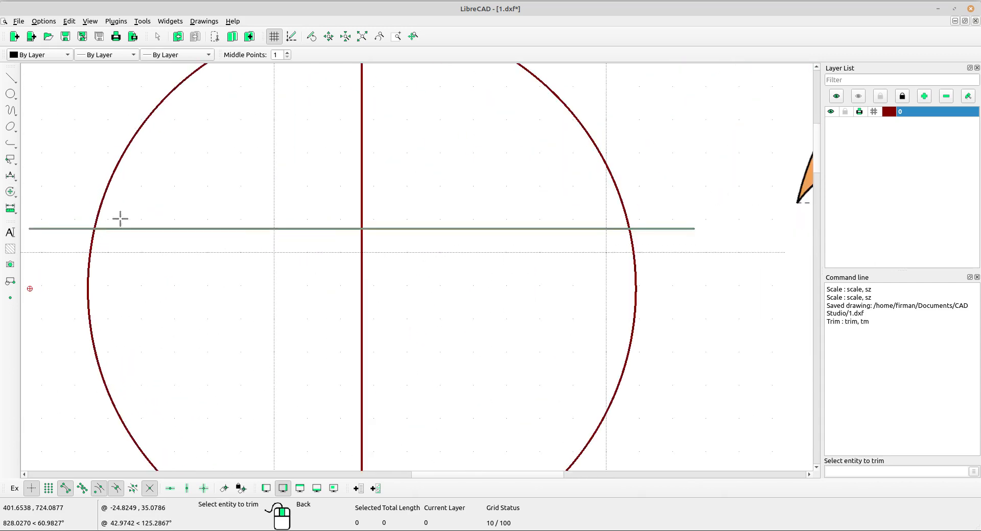
click(95, 223)
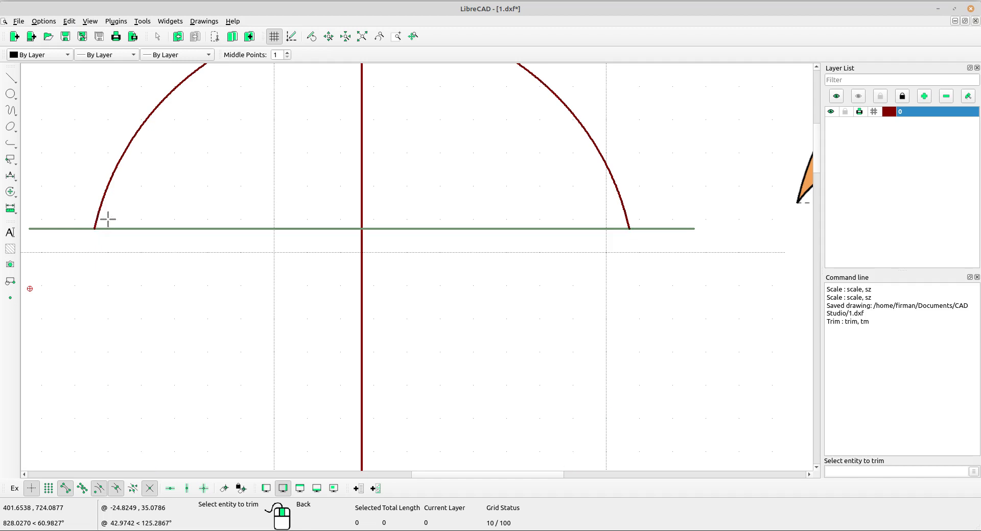
Trim both ends of the horizontal line to the canopy arc, keeping only the part inside the arc
scroll(110, 217, down, 3)
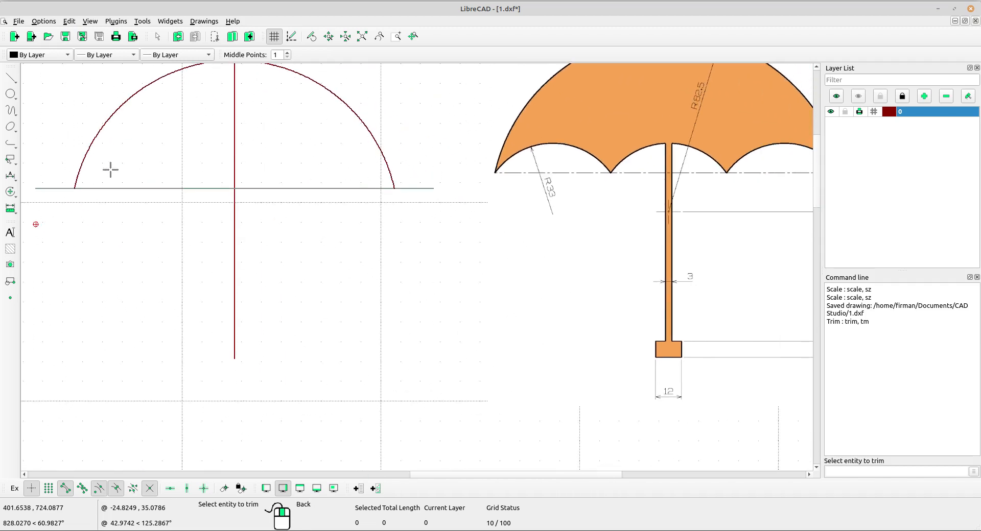
right_click(168, 160)
scroll(169, 167, up, 1)
scroll(170, 168, down, 2)
middle_drag(174, 181, 173, 199)
scroll(177, 195, up, 1)
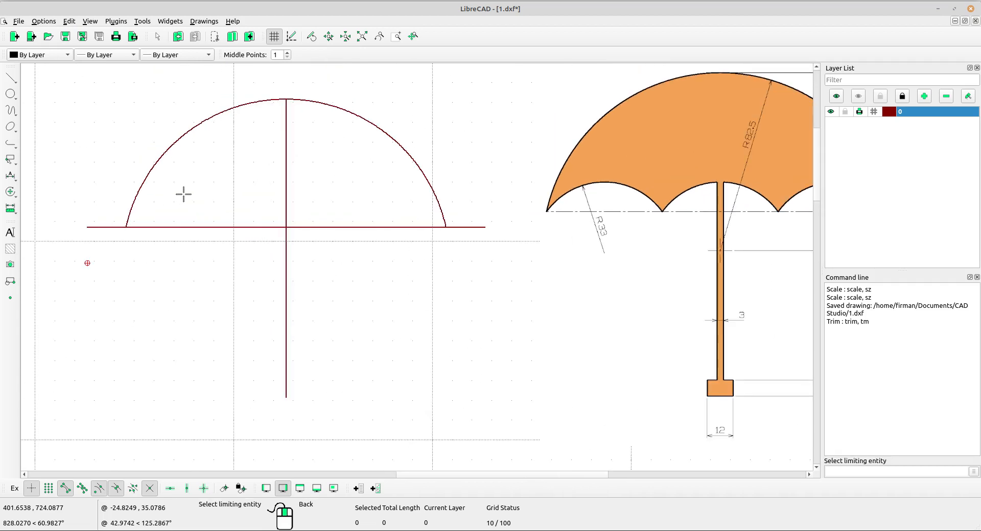
click(137, 192)
scroll(226, 247, up, 3)
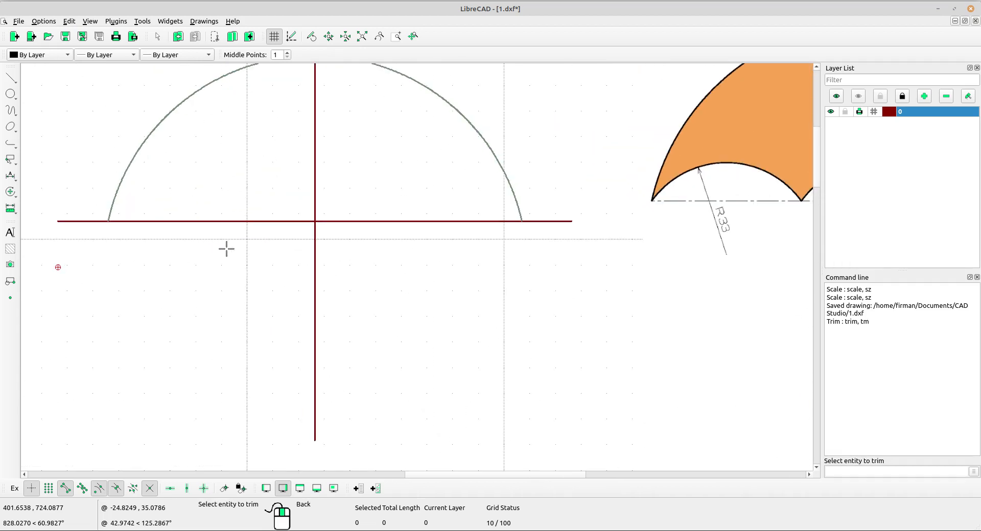
click(125, 220)
scroll(534, 275, right, 3)
click(576, 233)
scroll(573, 234, down, 3)
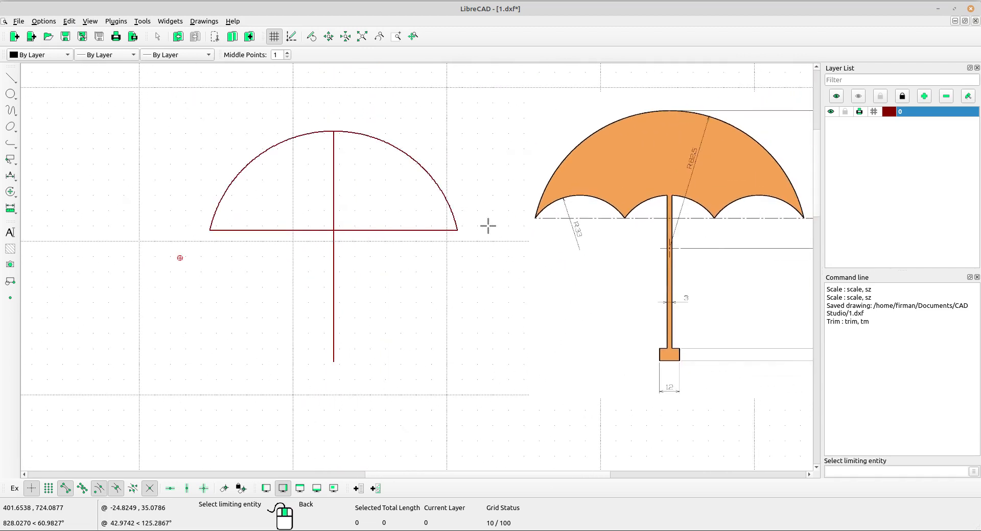
right_click(488, 225)
middle_drag(525, 263, 480, 293)
scroll(455, 285, up, 1)
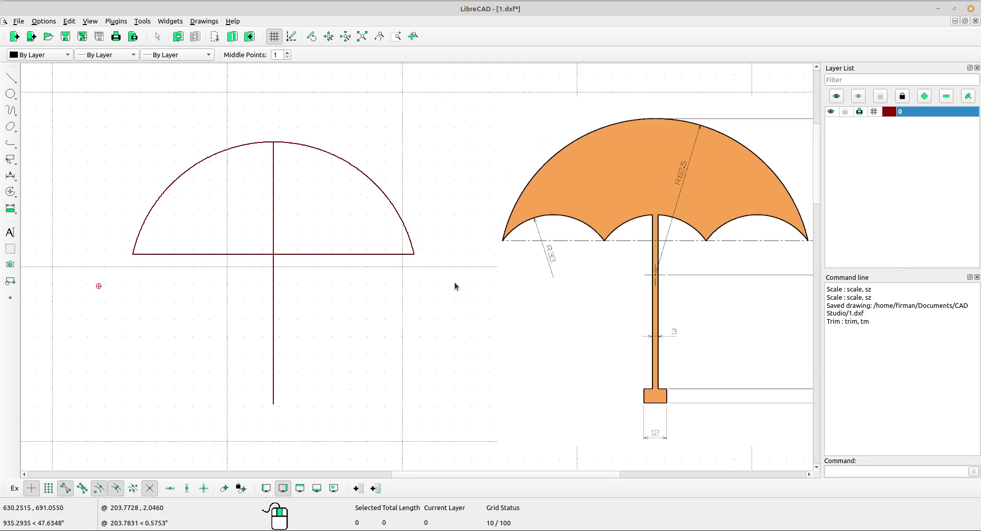
Draw two vertical lines of length 200 with snap point Start, rising from the horizontal line's third points, using 2 middle points for snapping
middle_drag(526, 250, 423, 245)
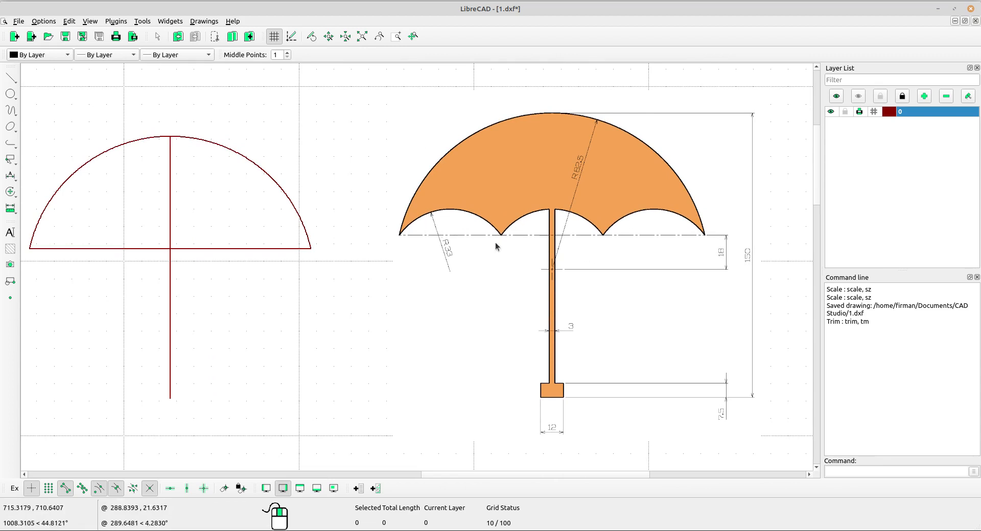
middle_drag(200, 204, 225, 201)
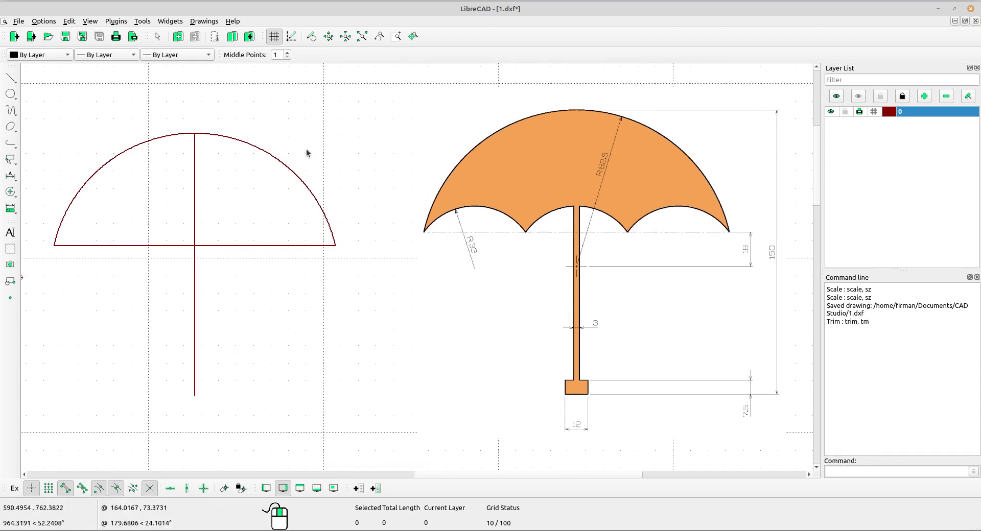
scroll(230, 82, up, 1)
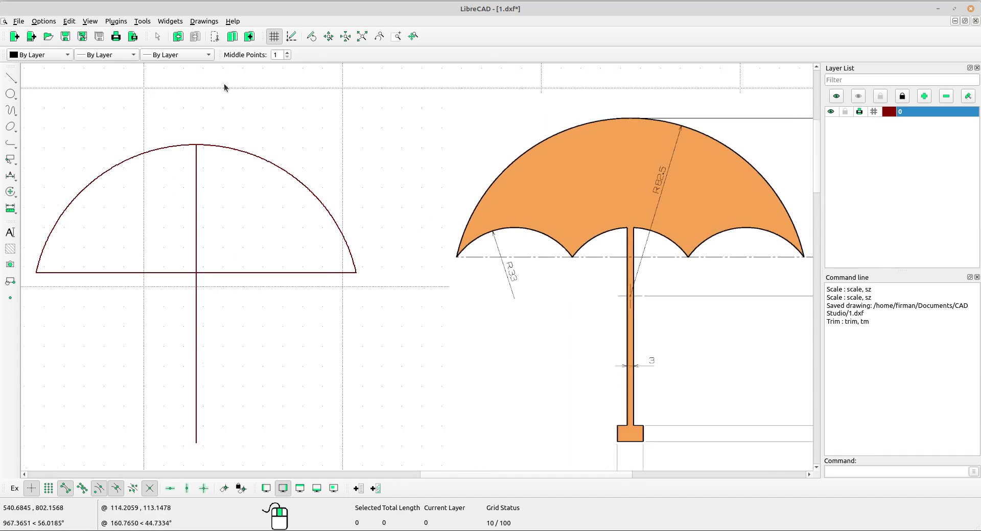
middle_drag(221, 87, 262, 77)
click(288, 52)
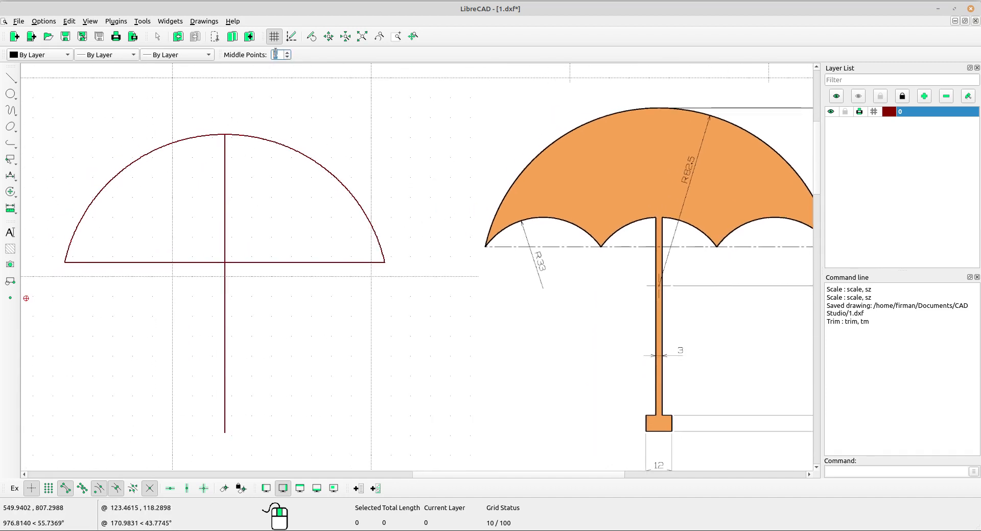
scroll(260, 204, down, 1)
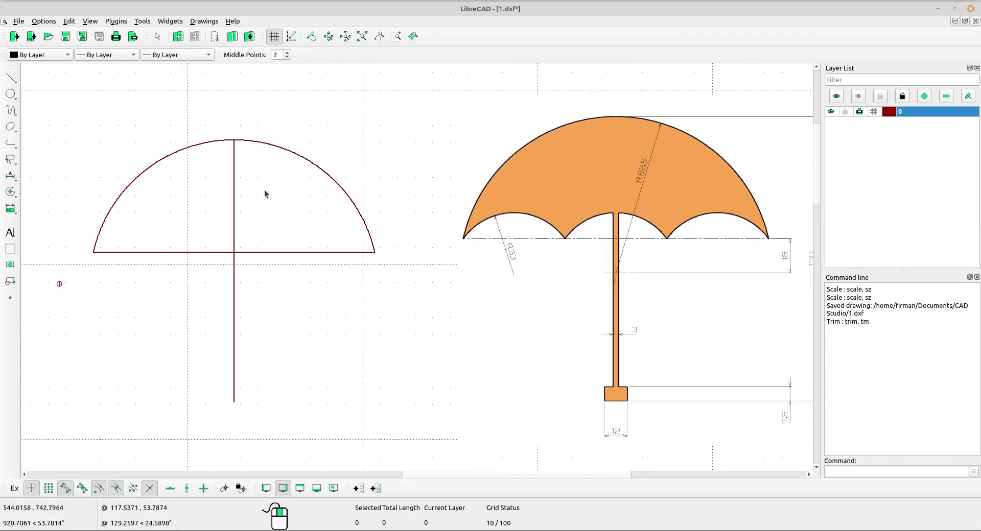
click(11, 77)
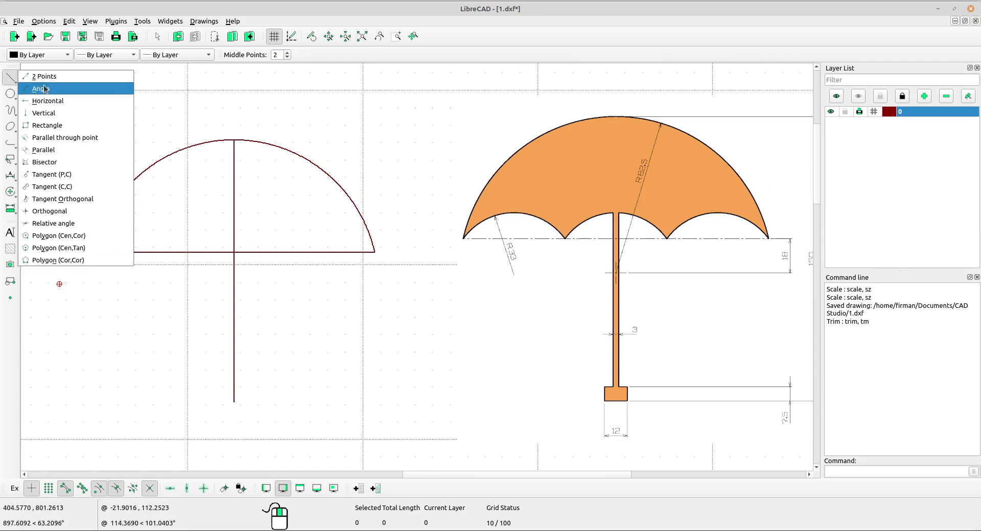
click(45, 113)
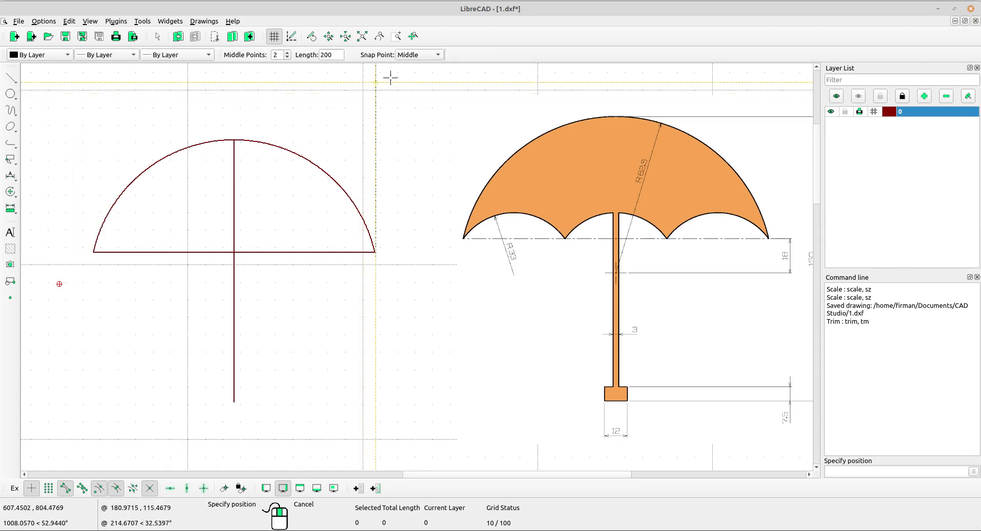
click(418, 55)
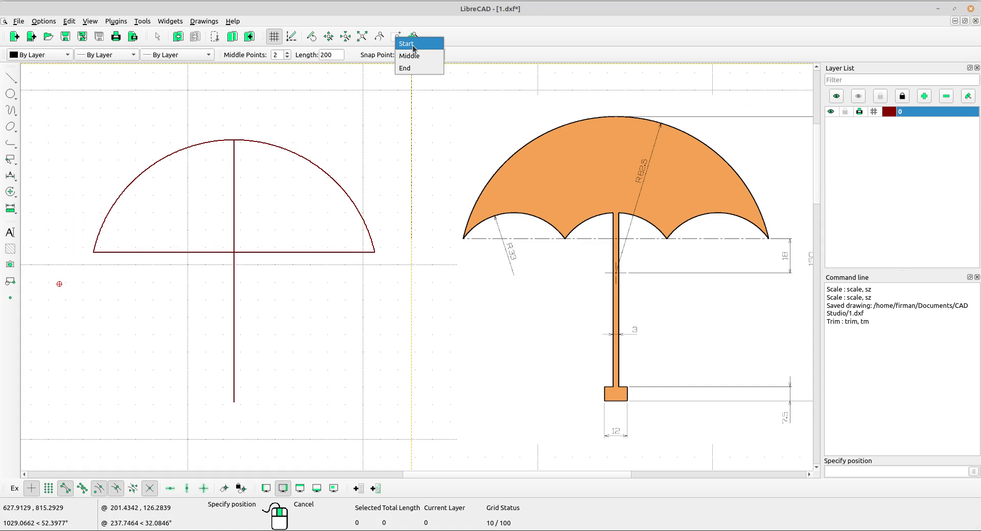
click(413, 46)
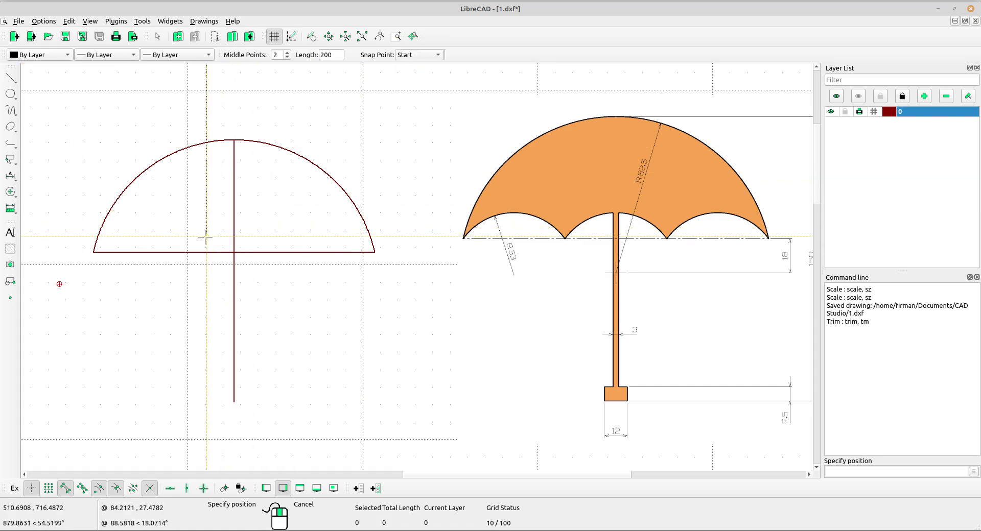
scroll(151, 250, up, 2)
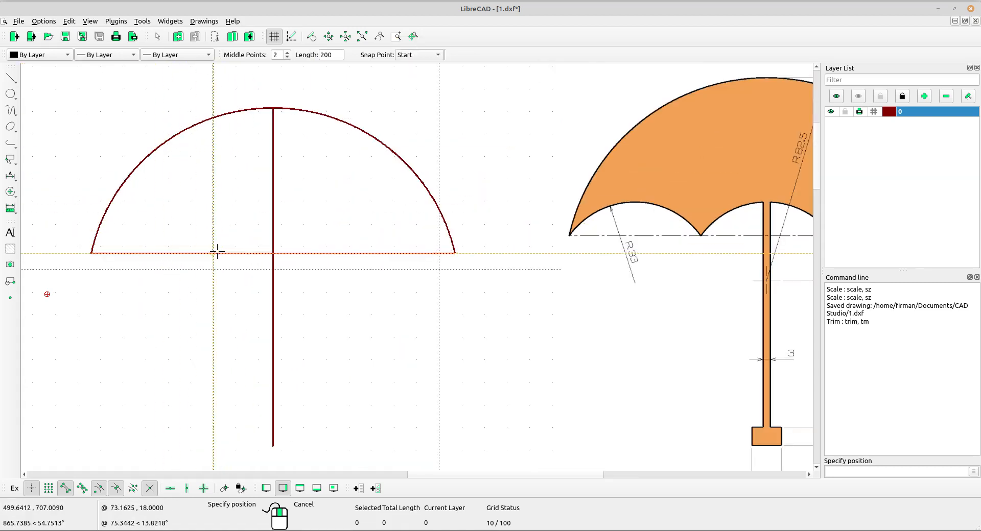
scroll(218, 251, up, 4)
click(243, 257)
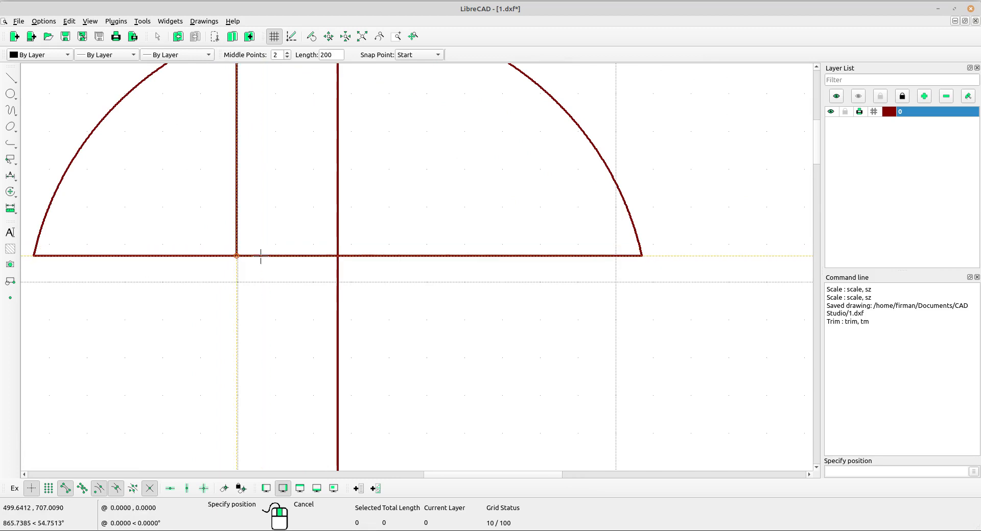
middle_drag(392, 294, 304, 292)
click(359, 255)
scroll(358, 255, down, 4)
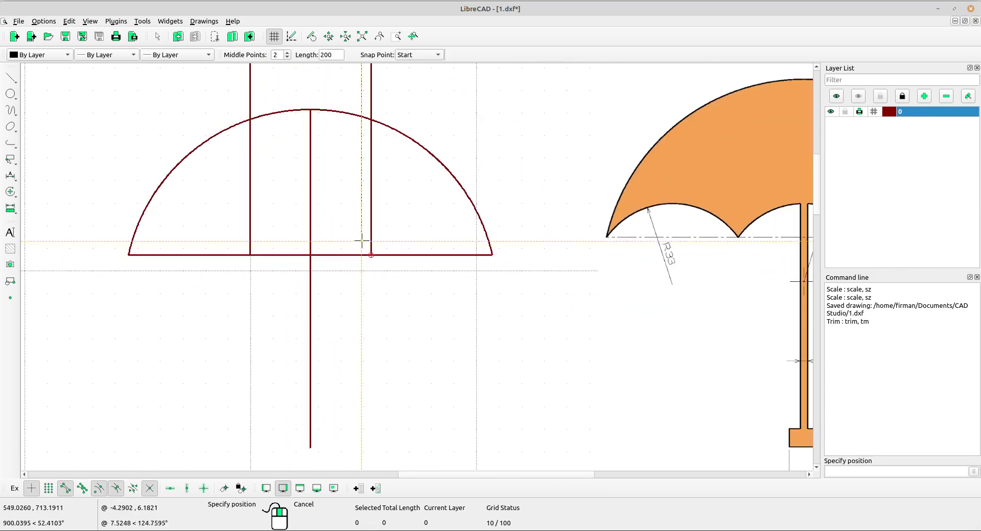
key(Escape)
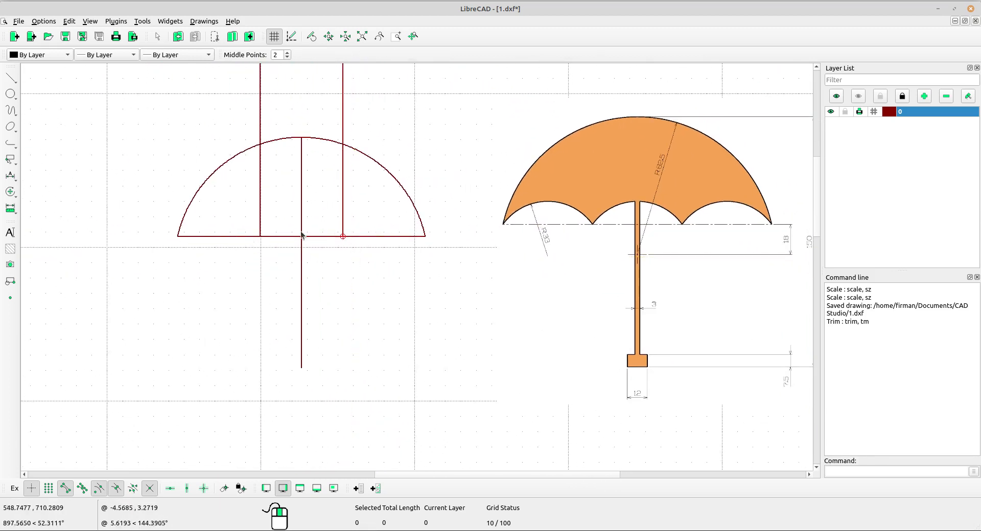
With middle points at 1, draw a radius 33 circle through the horizontal line's left end and the left vertical's foot, centered below the line
scroll(387, 207, up, 1)
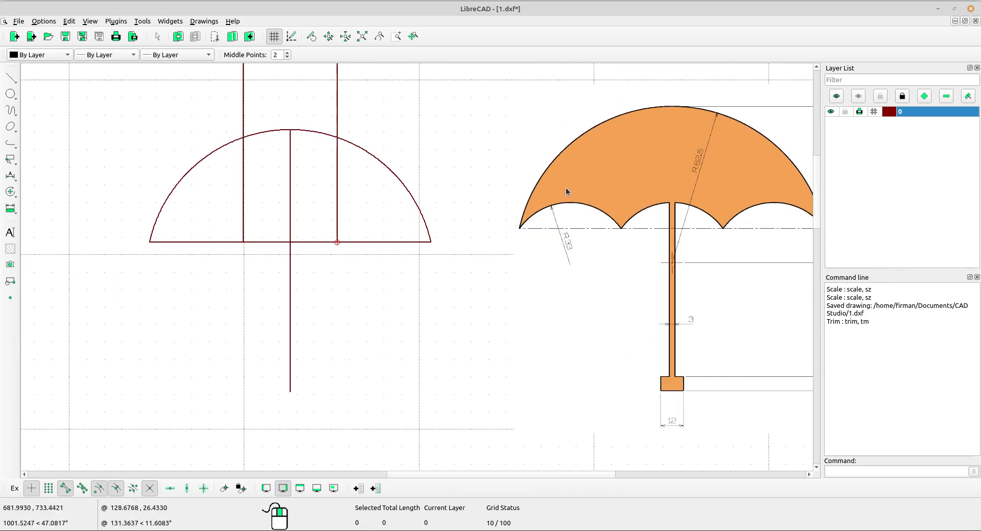
scroll(353, 291, down, 2)
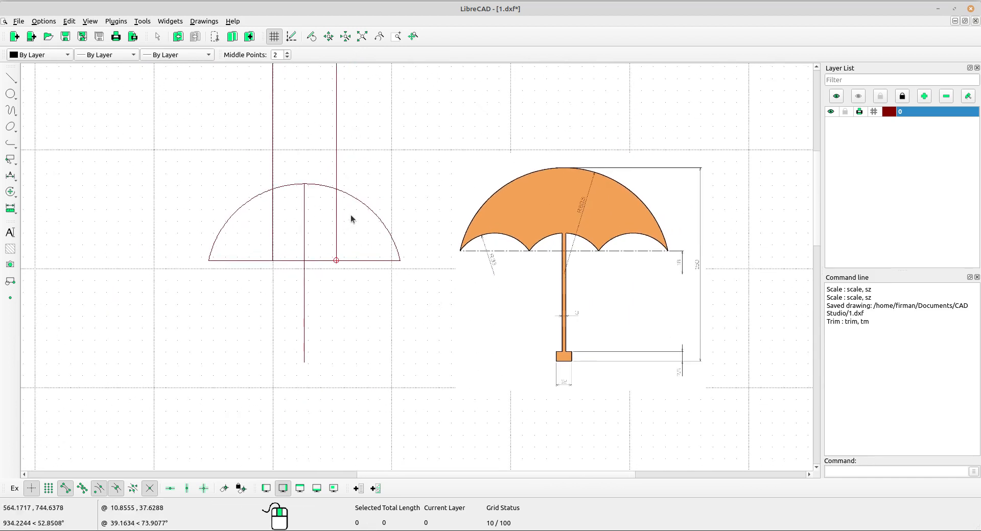
scroll(461, 250, up, 3)
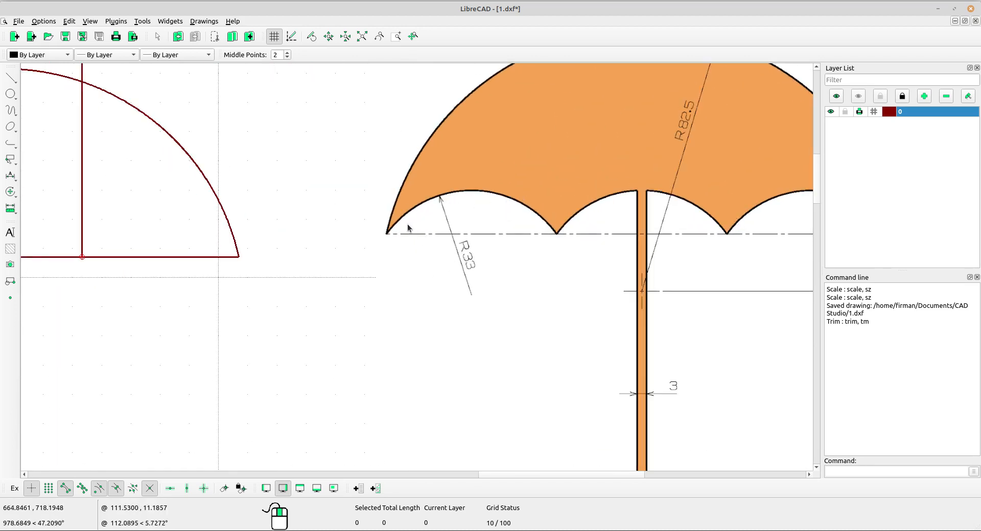
scroll(466, 260, down, 2)
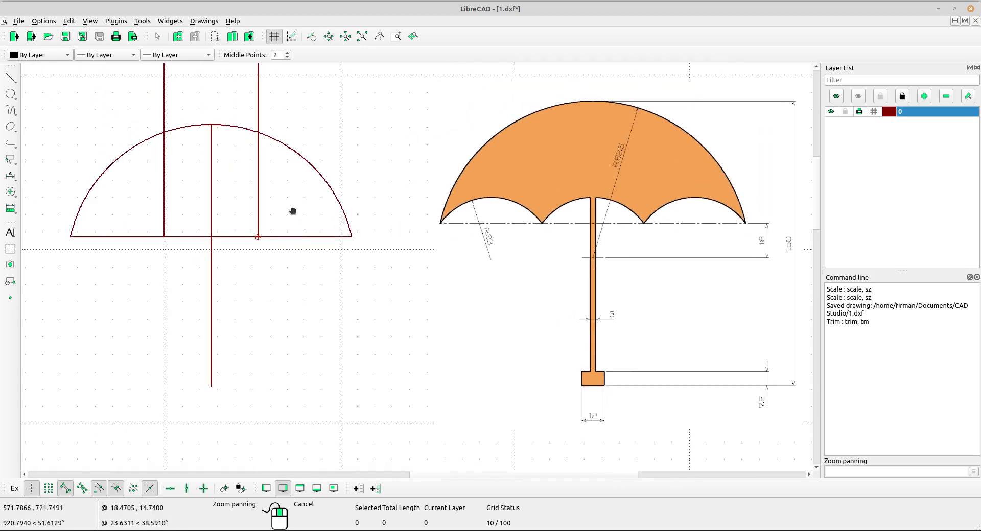
click(13, 97)
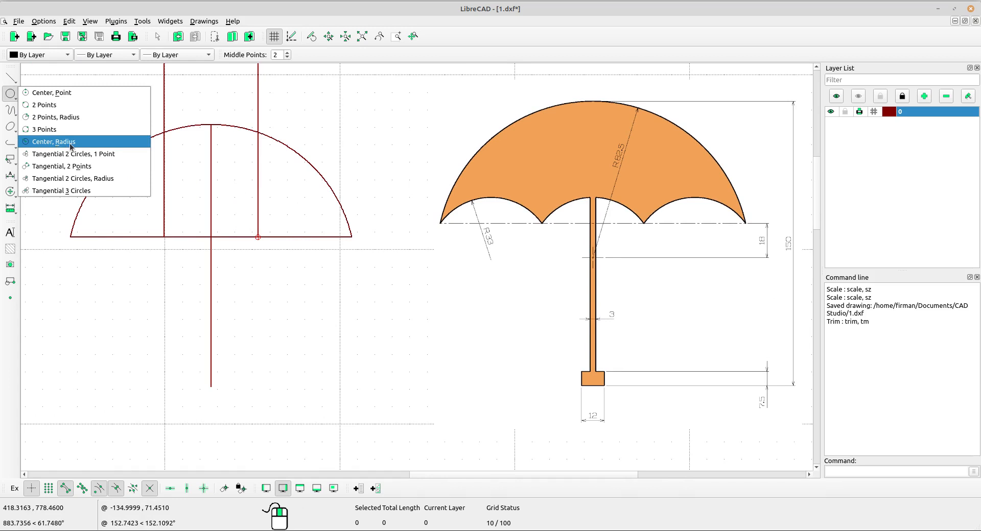
click(74, 117)
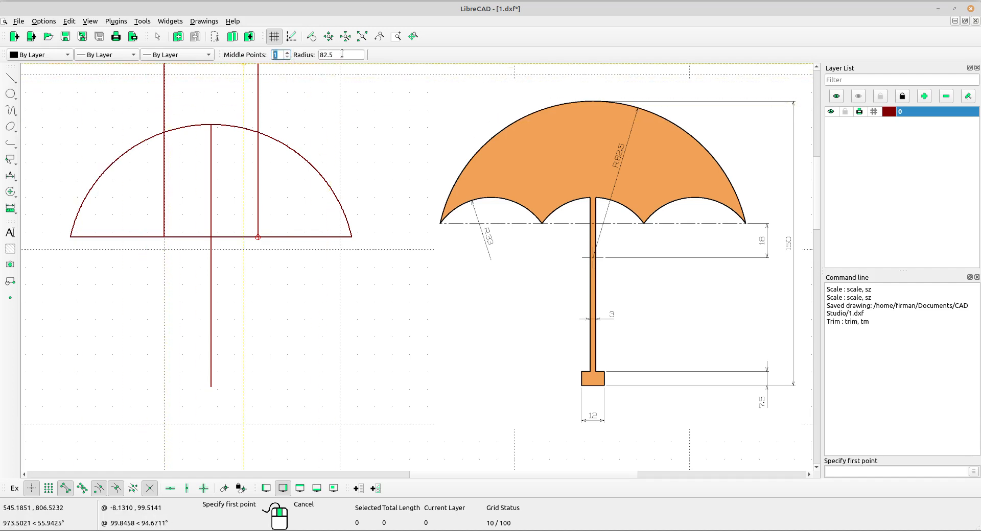
double_click(342, 53)
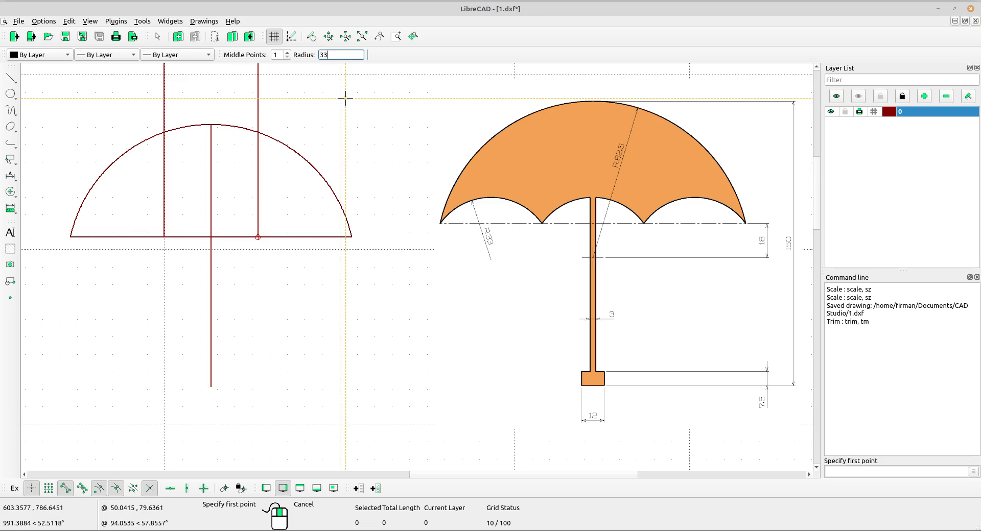
click(71, 236)
click(164, 237)
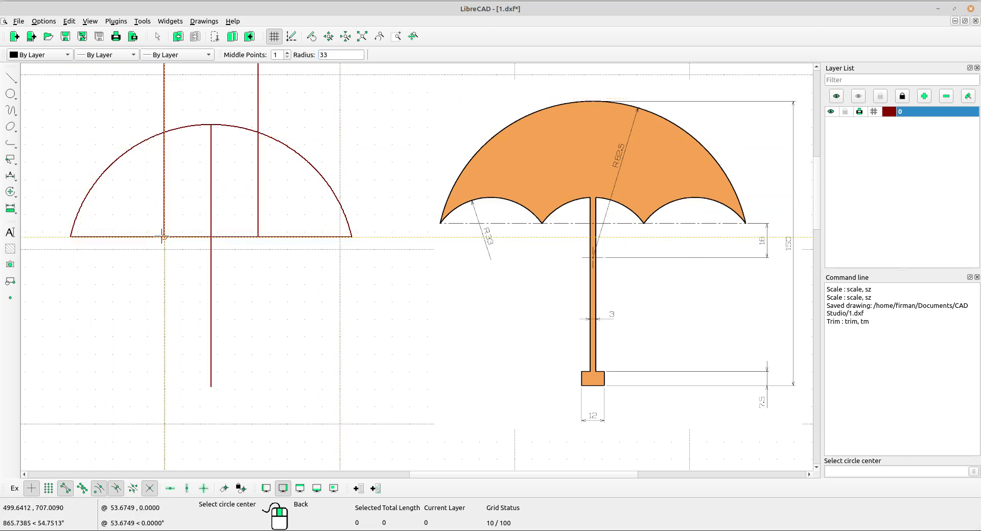
scroll(122, 258, up, 2)
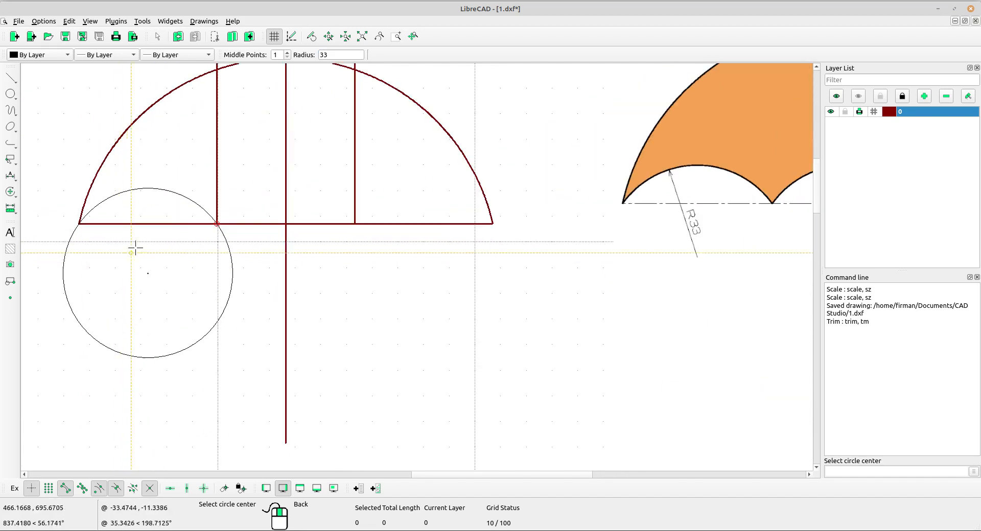
click(147, 274)
right_click(209, 184)
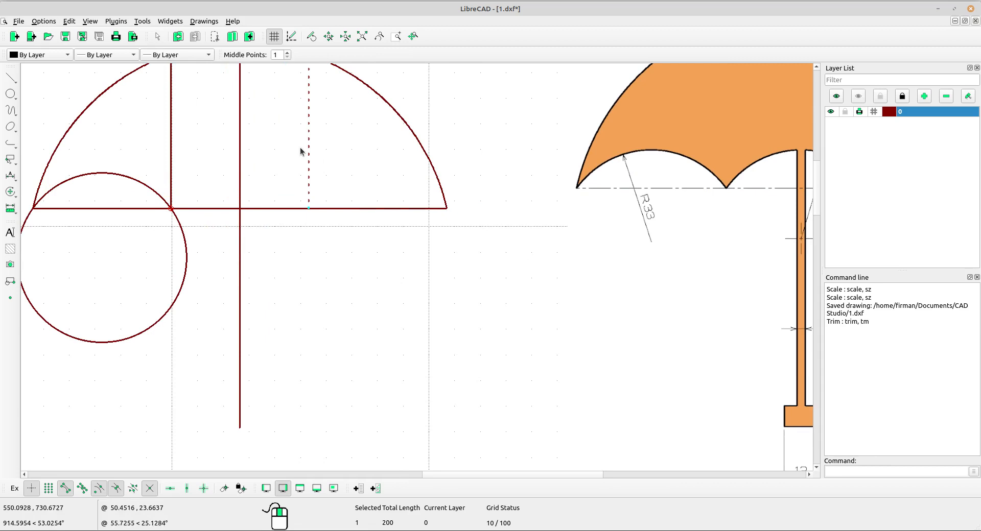
Trim the radius 33 circle to the horizontal line, keeping only the arc above it
middle_drag(207, 161, 285, 164)
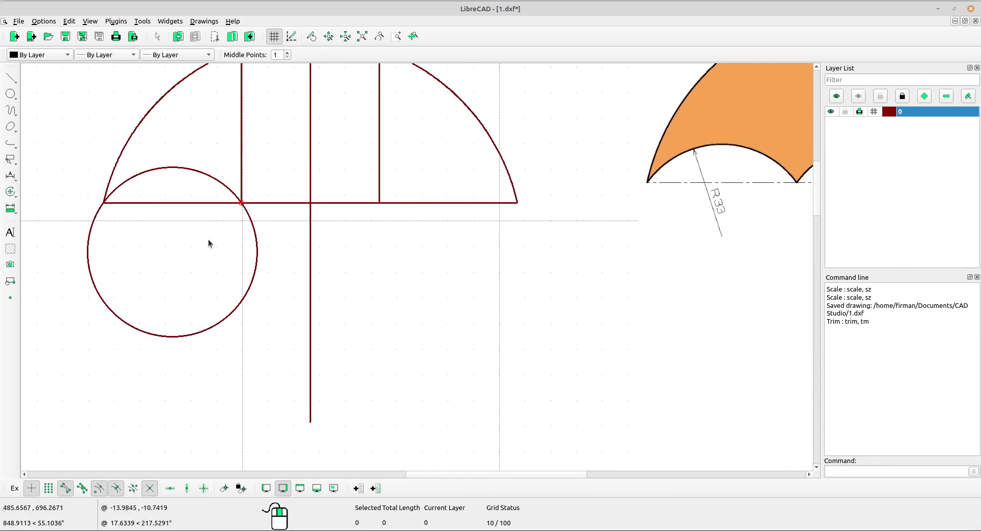
click(10, 192)
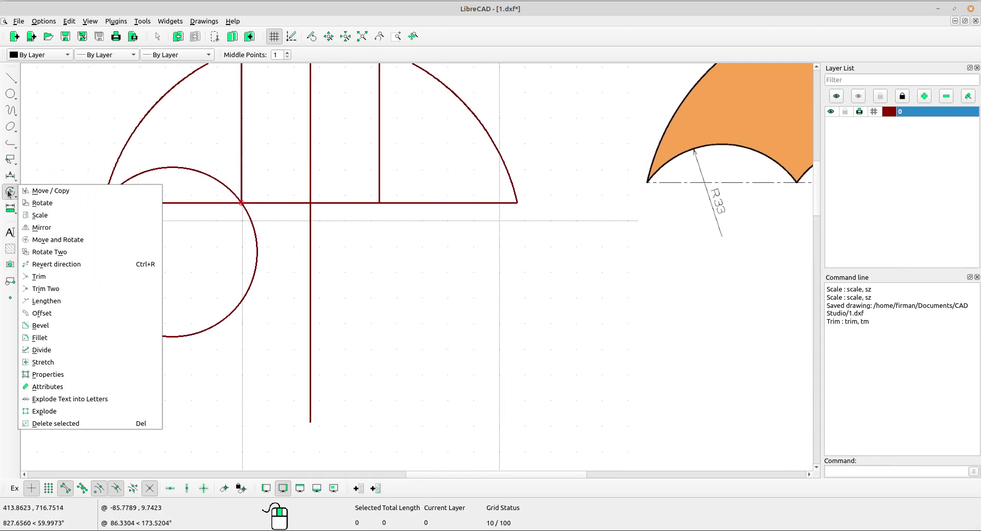
click(41, 274)
click(271, 203)
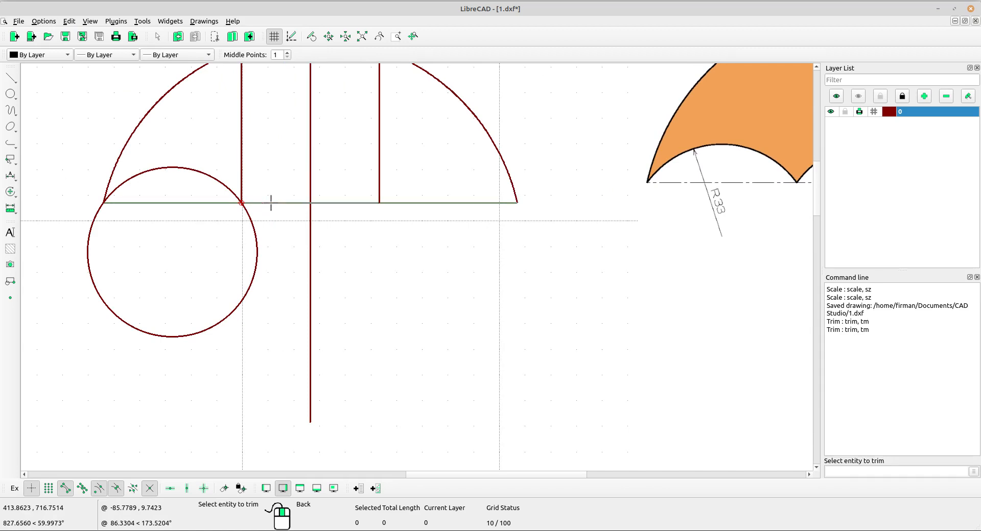
scroll(220, 197, up, 2)
scroll(120, 194, up, 1)
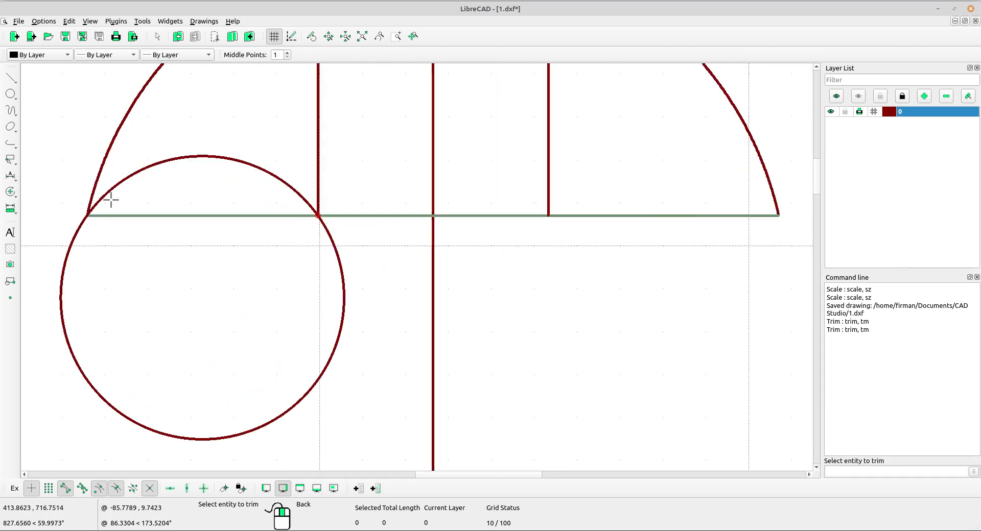
click(100, 207)
scroll(233, 225, down, 2)
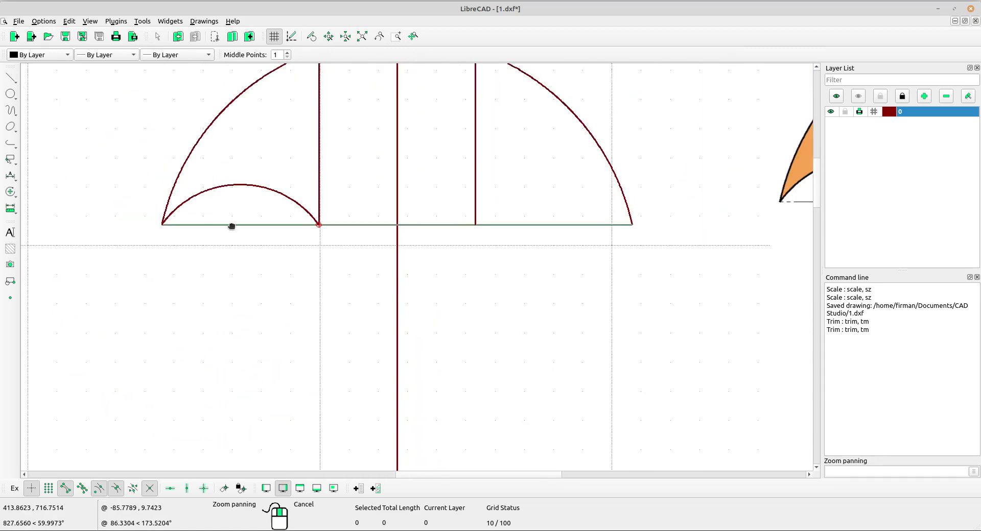
right_click(233, 132)
right_click(233, 132)
Copy the radius 33 arc with 2 multiple copies, using its left end as reference and its right end as target
scroll(234, 132, down, 3)
middle_drag(320, 198, 134, 213)
scroll(275, 203, up, 3)
scroll(153, 207, down, 3)
middle_drag(217, 208, 169, 208)
drag(181, 209, 146, 237)
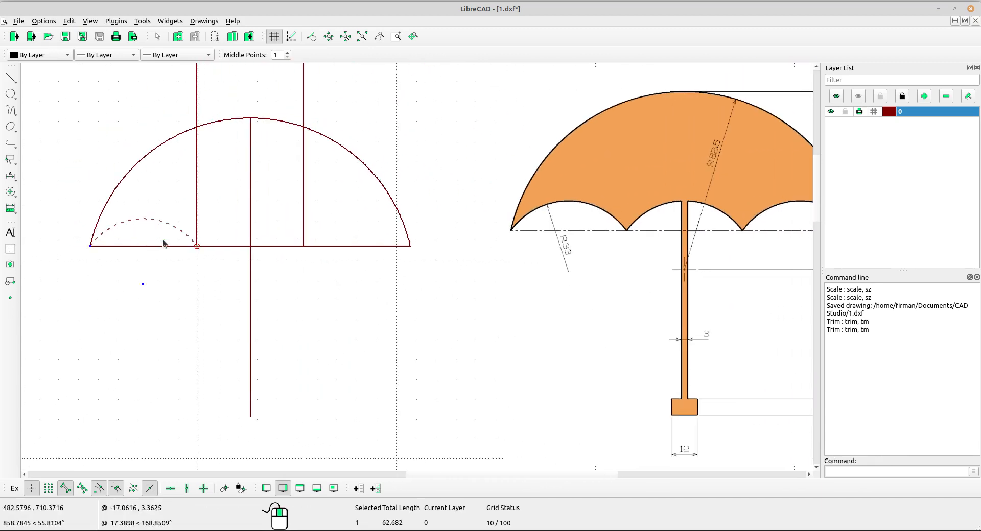
scroll(196, 237, up, 2)
middle_drag(198, 236, 171, 219)
click(11, 192)
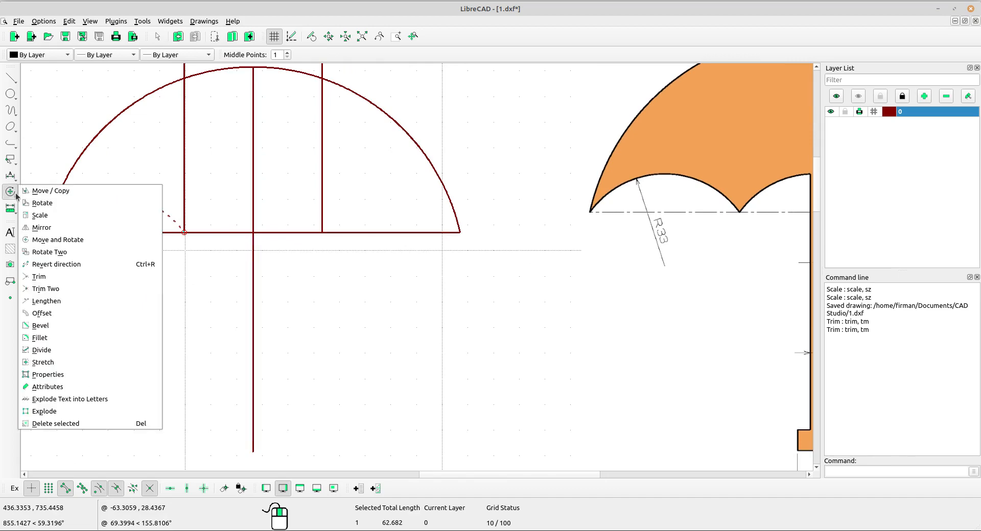
click(43, 192)
scroll(67, 227, up, 5)
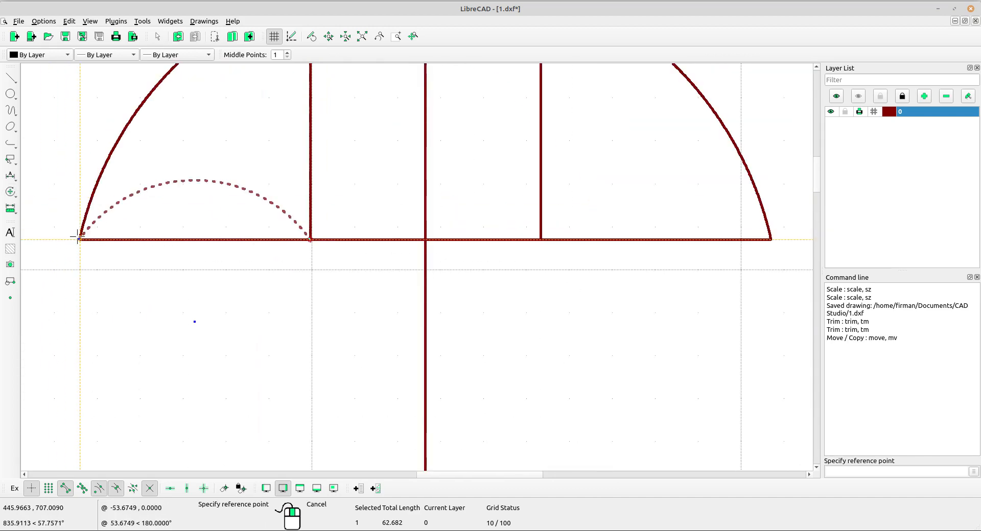
scroll(105, 245, up, 3)
scroll(109, 245, up, 2)
click(169, 221)
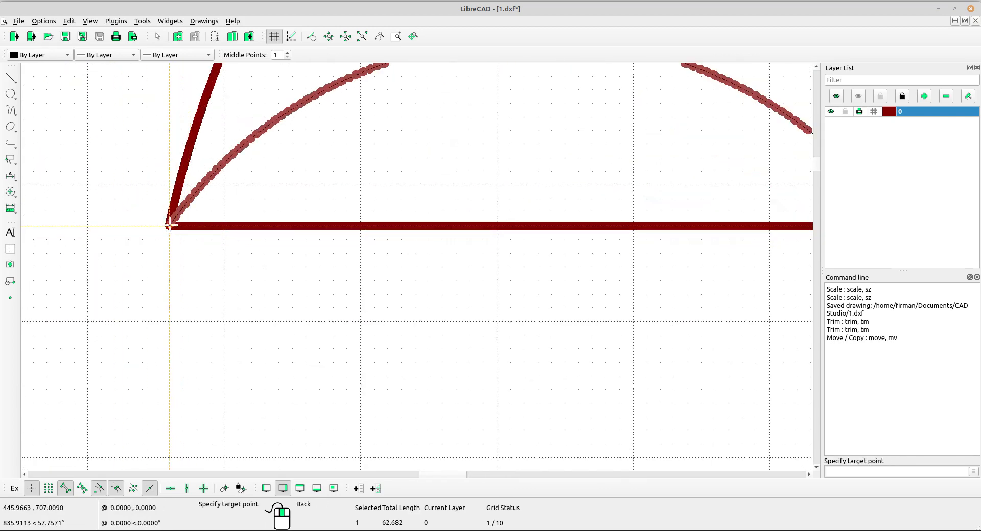
scroll(235, 185, down, 3)
middle_drag(459, 221, 63, 207)
scroll(144, 200, up, 4)
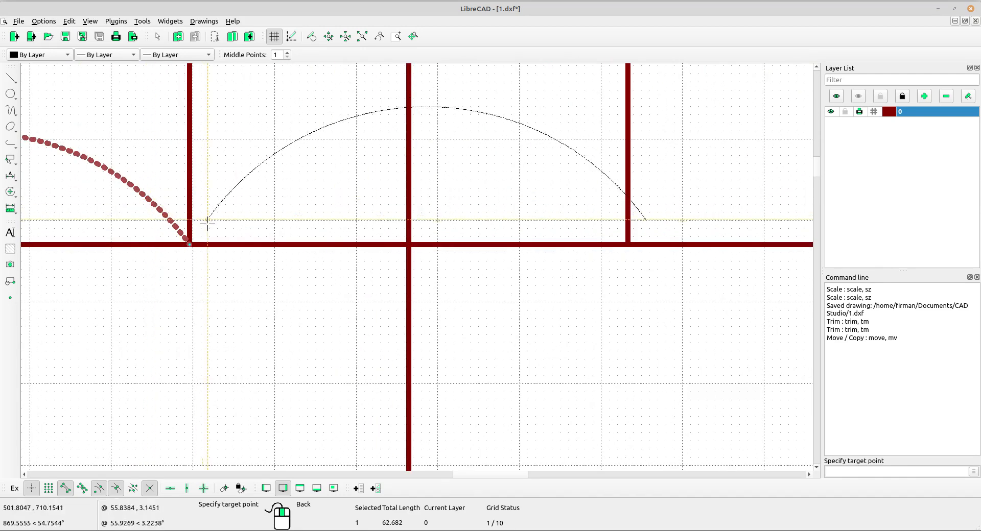
click(188, 245)
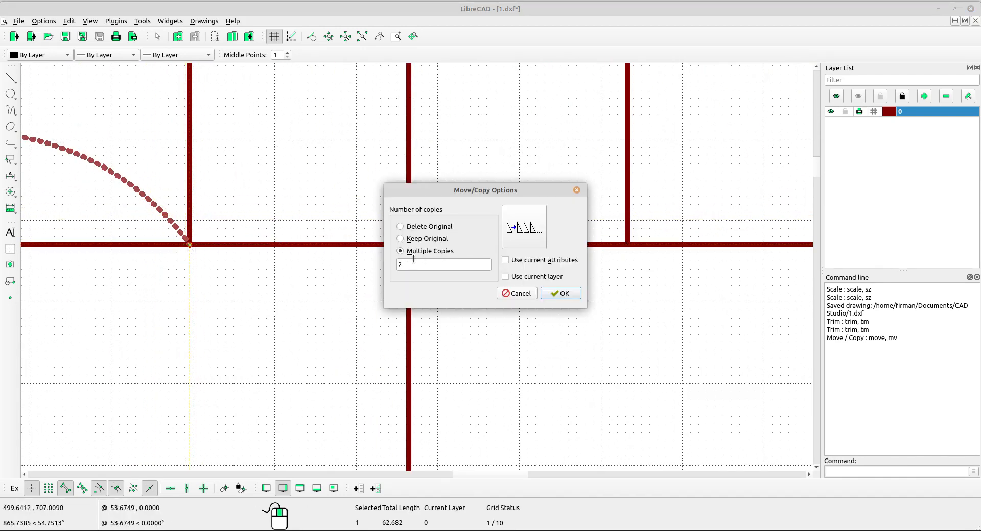
drag(414, 264, 387, 263)
click(560, 294)
scroll(557, 255, down, 5)
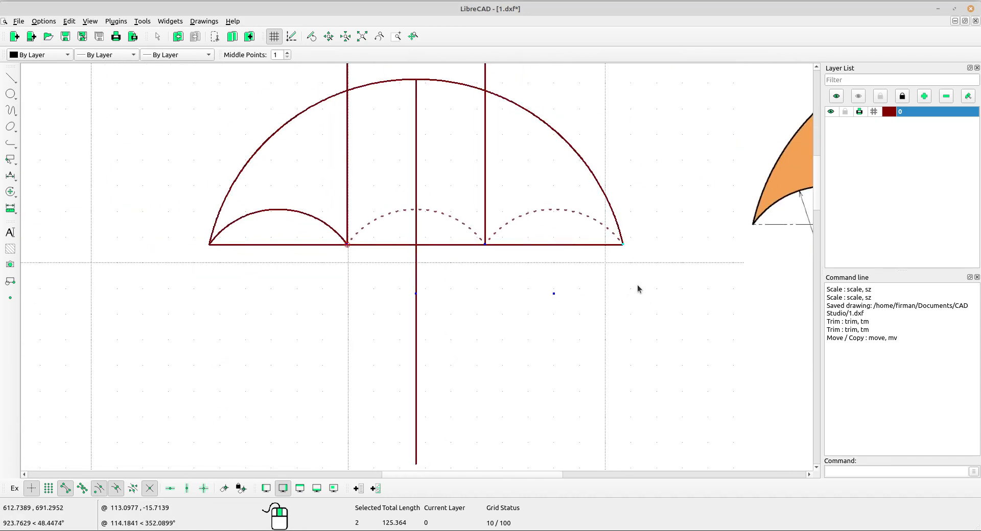
key(Escape)
Delete the two tall vertical construction lines standing on the scallop junctions
scroll(551, 222, down, 2)
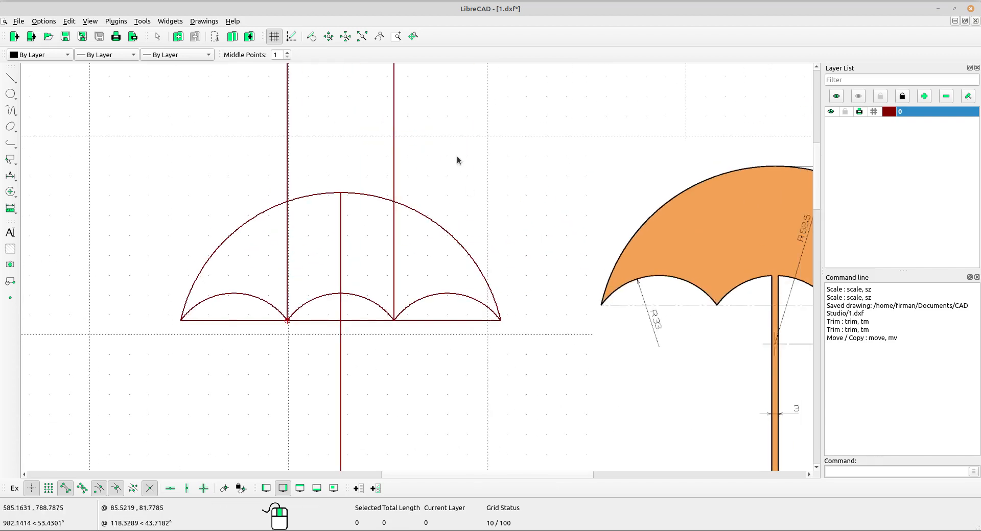
drag(465, 148, 249, 118)
key(Delete)
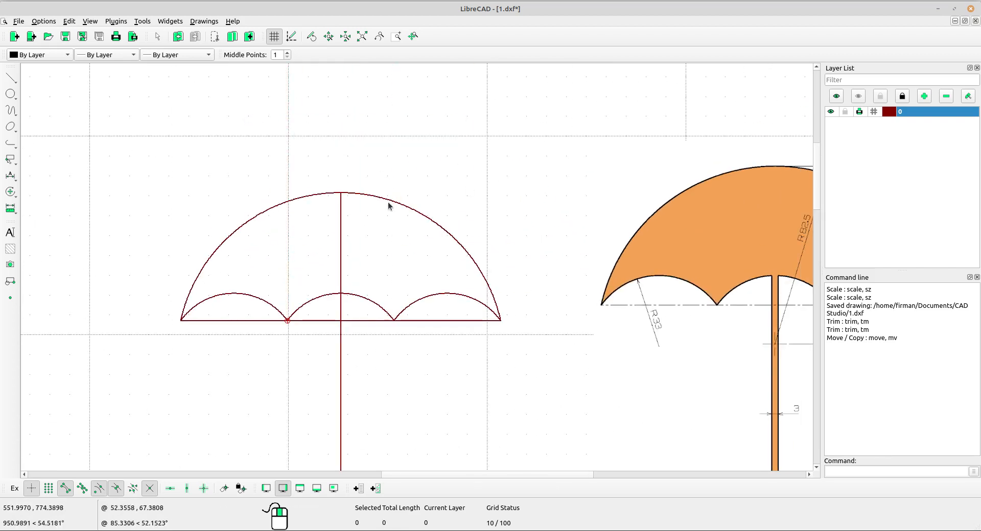
middle_drag(402, 267, 401, 217)
Delete the horizontal line joining the ends of the three scallop arcs
scroll(411, 220, down, 4)
middle_drag(525, 294, 506, 256)
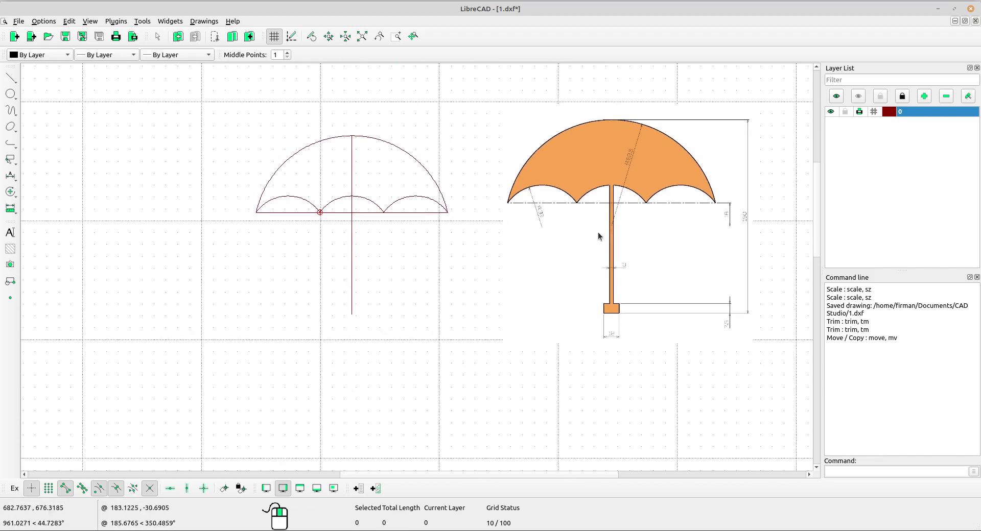
scroll(619, 208, up, 4)
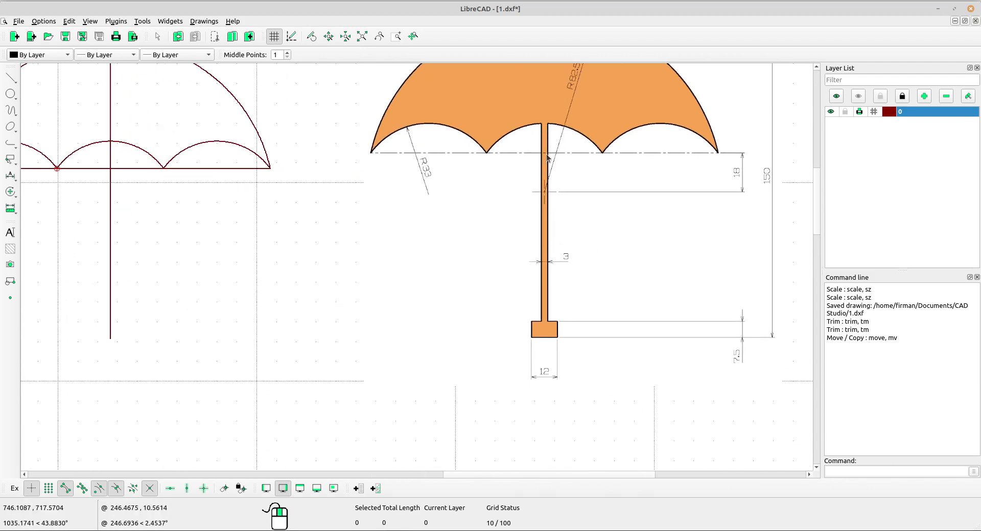
middle_drag(290, 278, 424, 269)
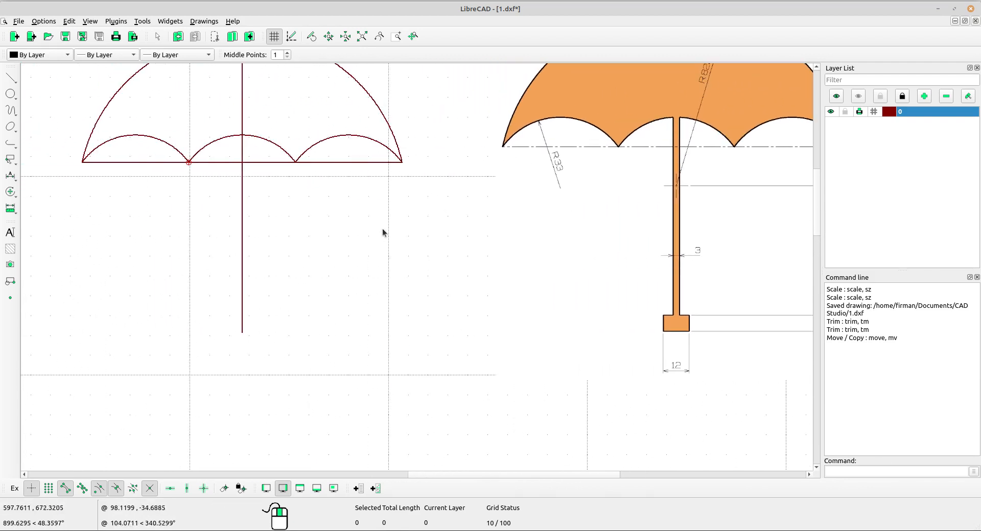
click(335, 162)
key(Delete)
scroll(401, 215, down, 2)
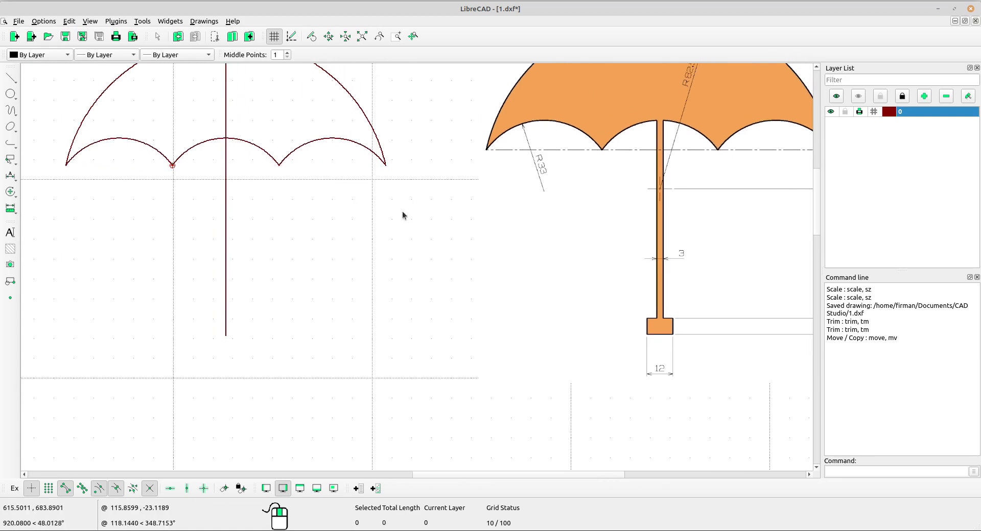
Draw parallel lines at distance 1.5 on both sides of the umbrella's vertical centre line
scroll(624, 280, up, 6)
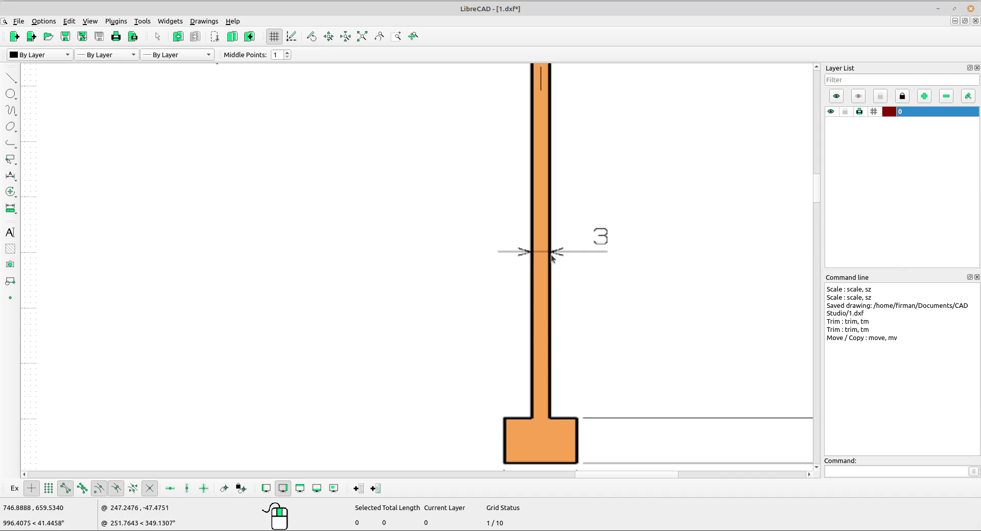
scroll(609, 246, down, 3)
middle_drag(160, 257, 460, 262)
scroll(460, 262, down, 4)
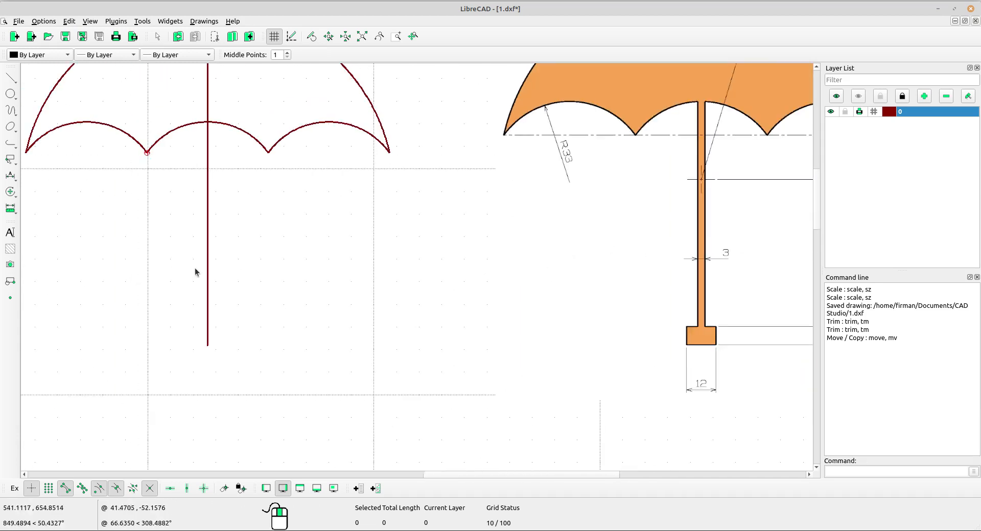
middle_drag(215, 246, 227, 289)
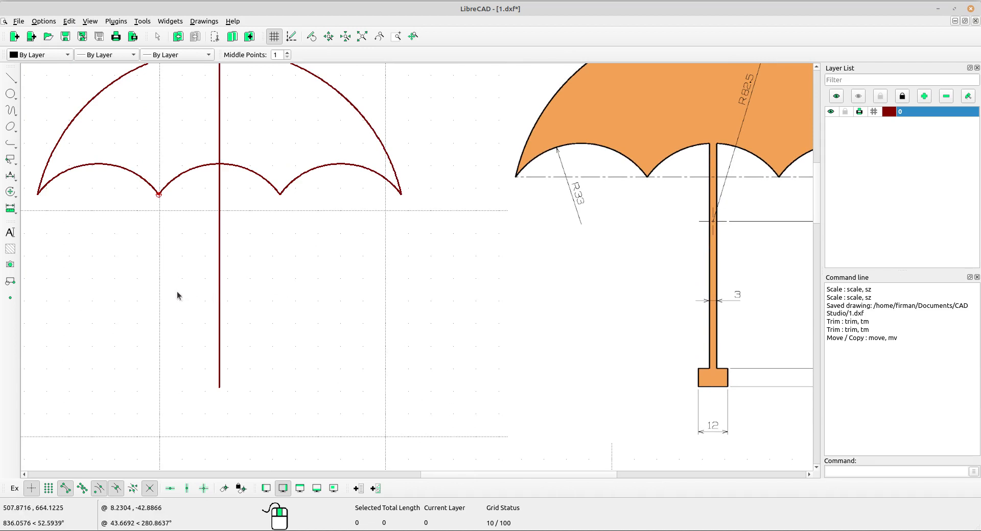
click(16, 83)
click(44, 150)
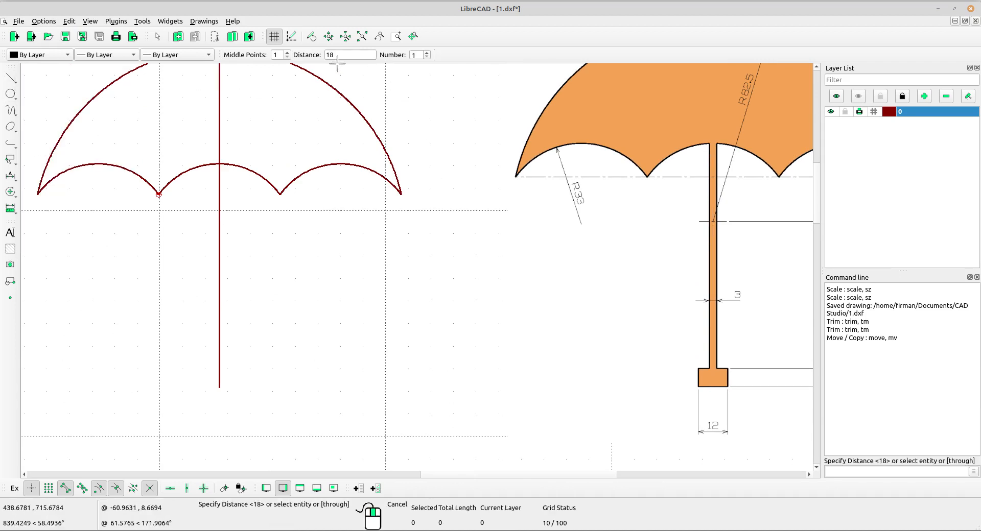
double_click(341, 54)
text(1.5)
click(225, 255)
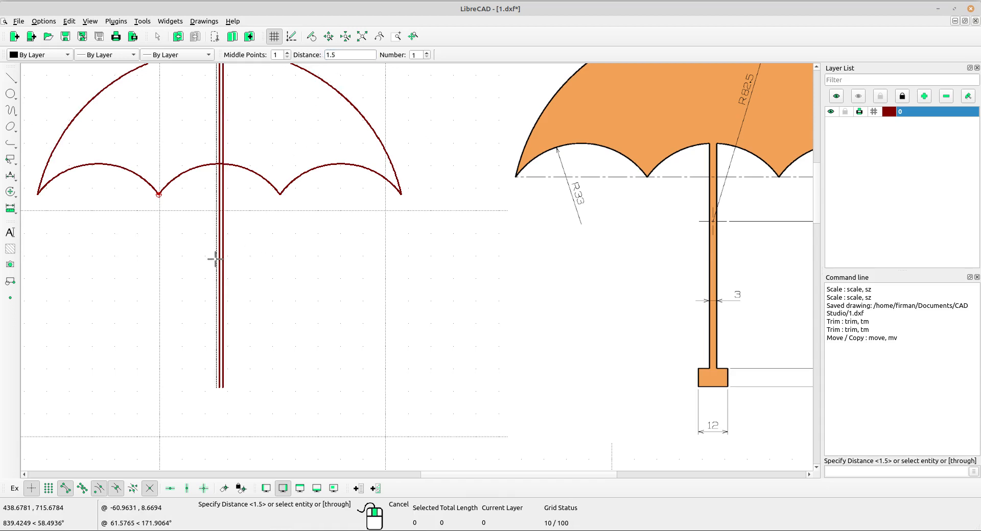
scroll(215, 260, up, 3)
right_click(280, 234)
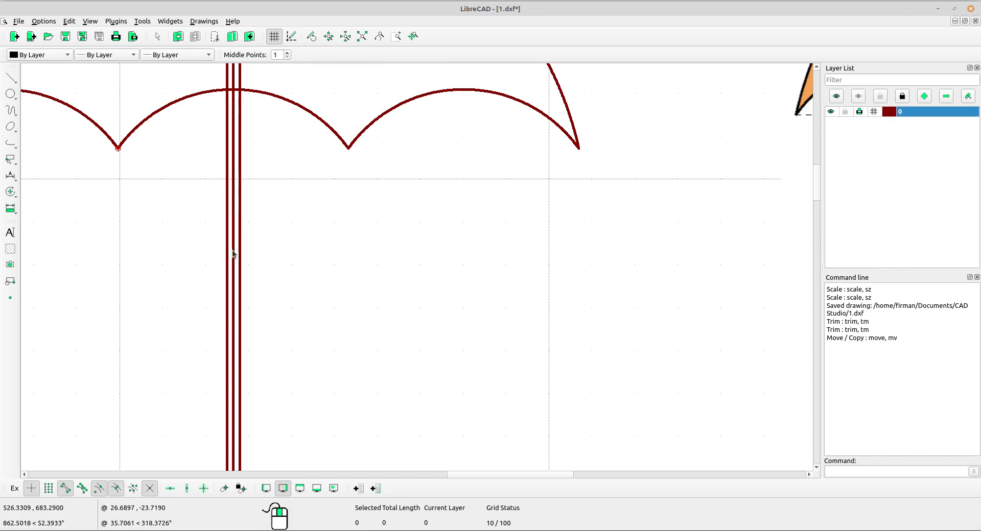
Delete the original centre line between the two stem lines
click(233, 254)
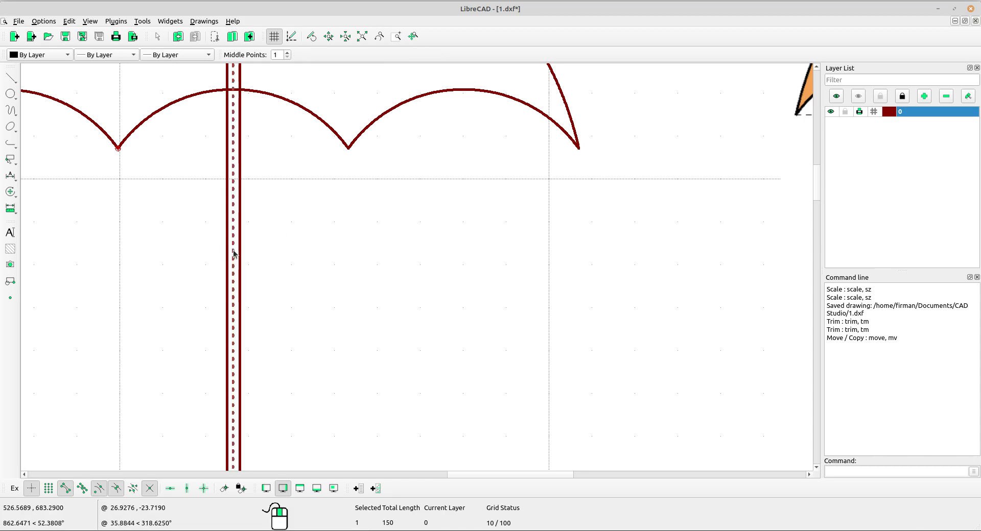
key(Escape)
scroll(266, 245, down, 5)
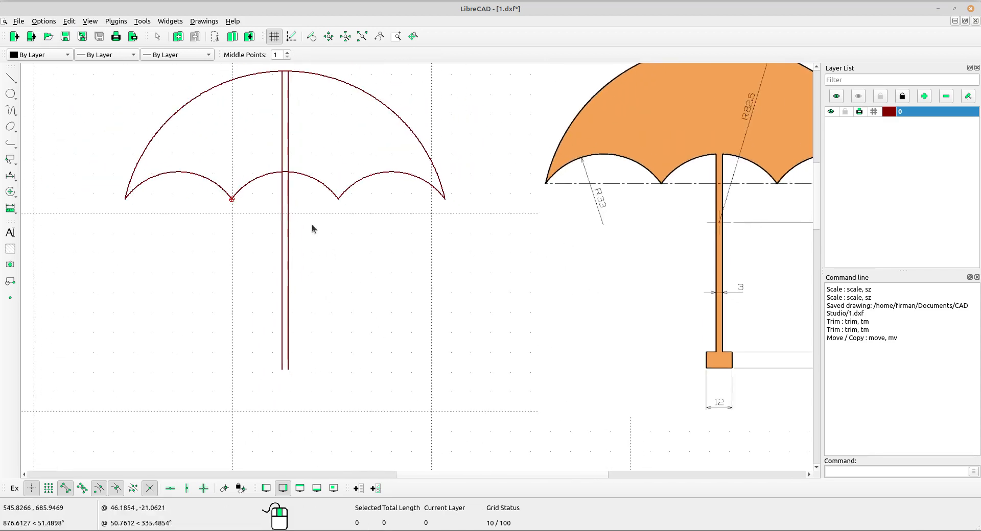
Trim both stem lines to the middle scallop arc, keeping the parts below it
scroll(438, 276, up, 5)
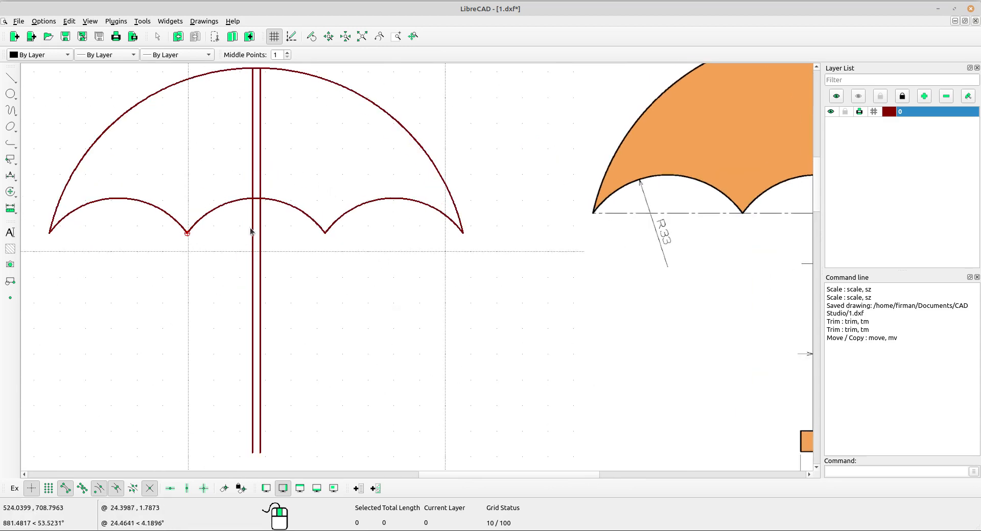
scroll(437, 273, down, 3)
scroll(284, 219, up, 5)
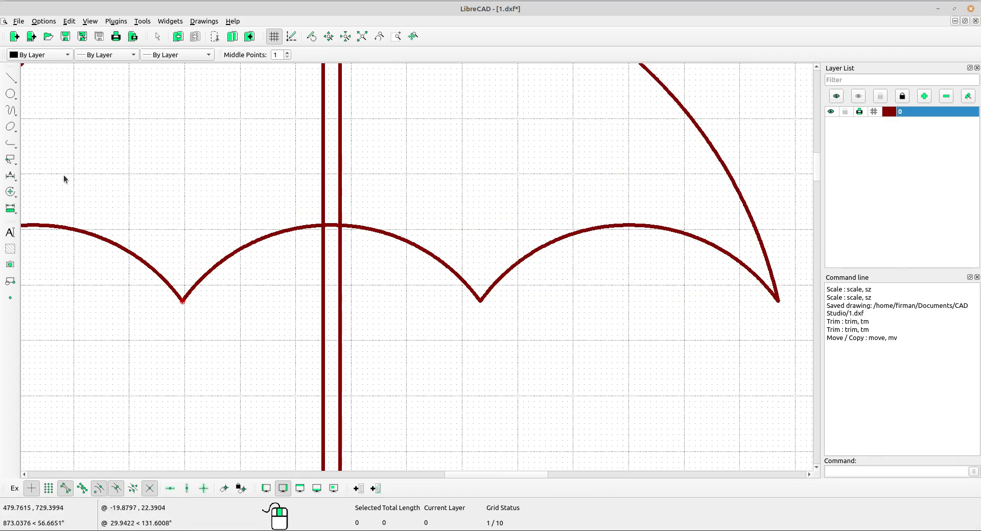
click(14, 192)
click(39, 277)
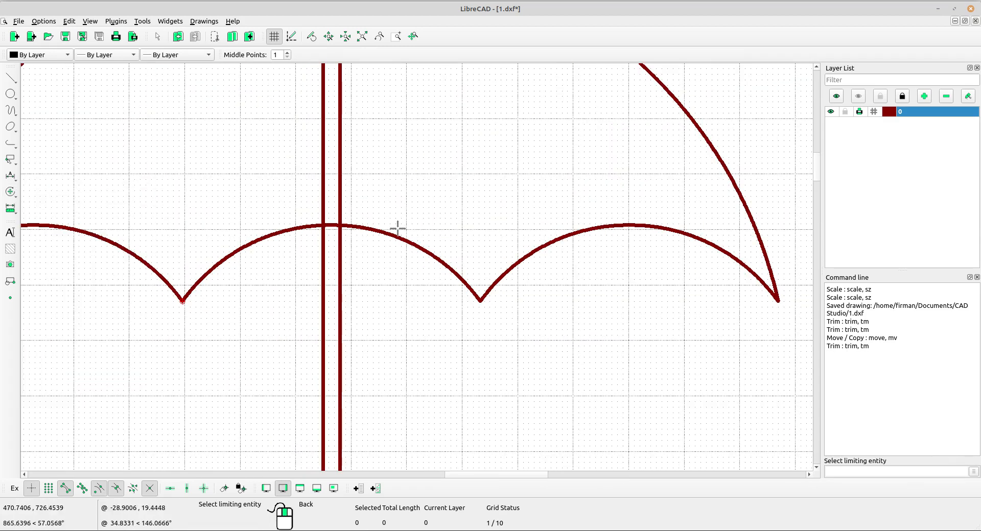
scroll(375, 233, up, 2)
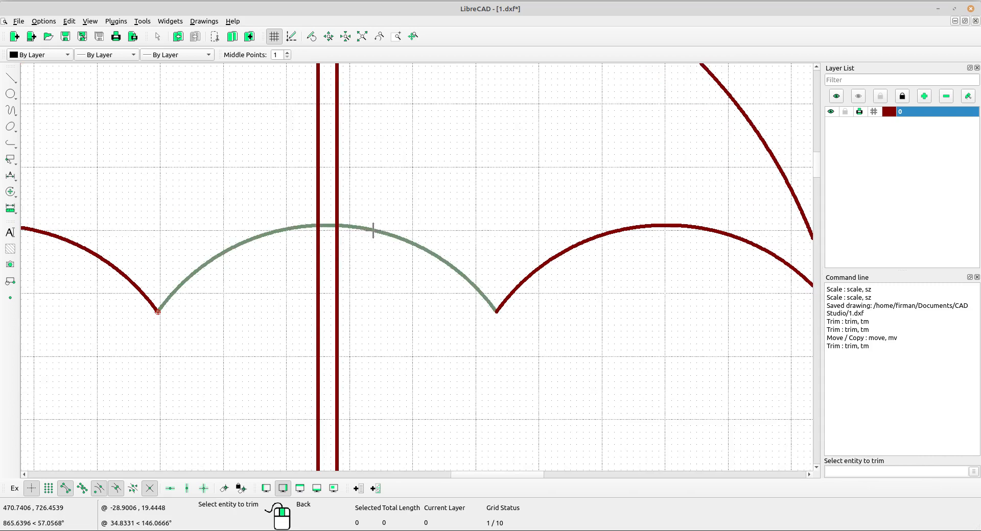
click(335, 248)
click(310, 234)
right_click(346, 158)
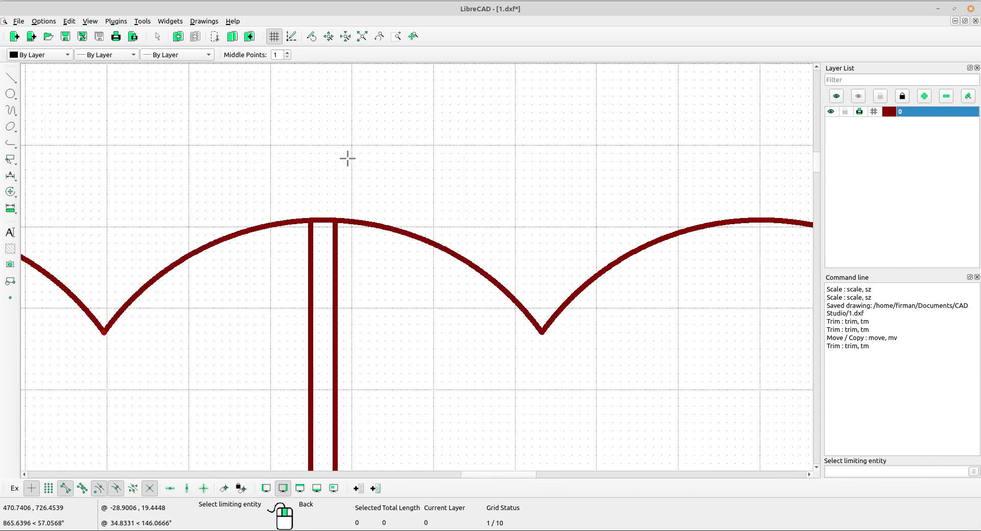
Divide the middle scallop arc at the upper ends of both stem lines
scroll(331, 217, up, 2)
middle_drag(398, 295, 394, 237)
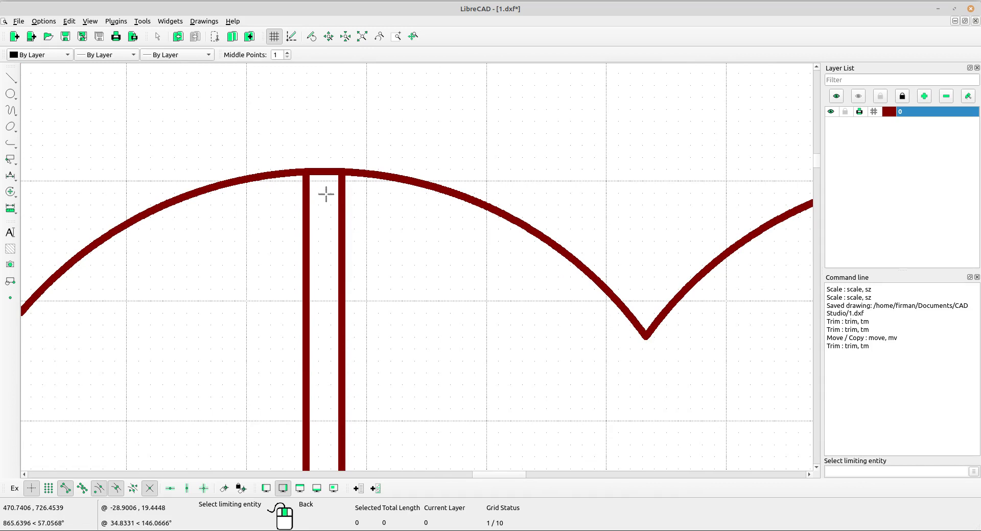
scroll(337, 210, down, 2)
click(11, 193)
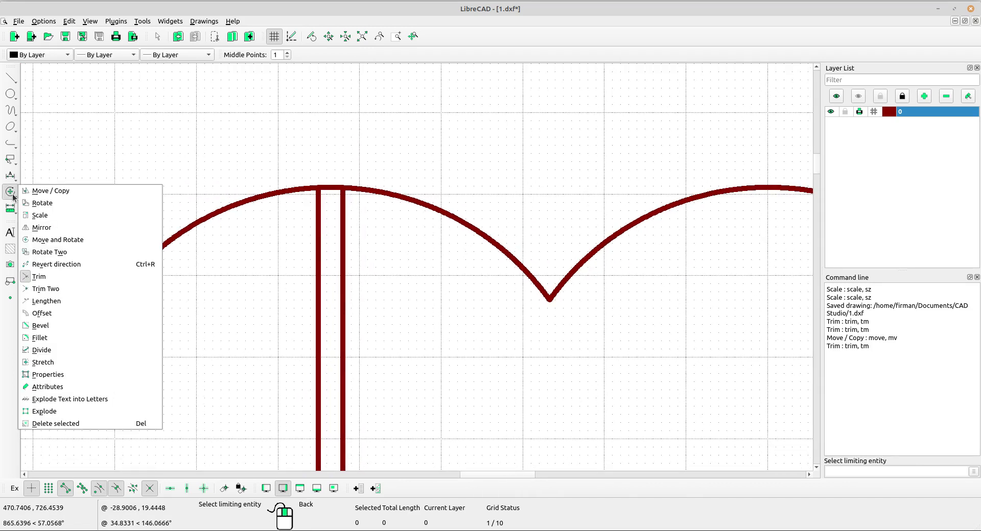
click(41, 350)
scroll(311, 219, up, 2)
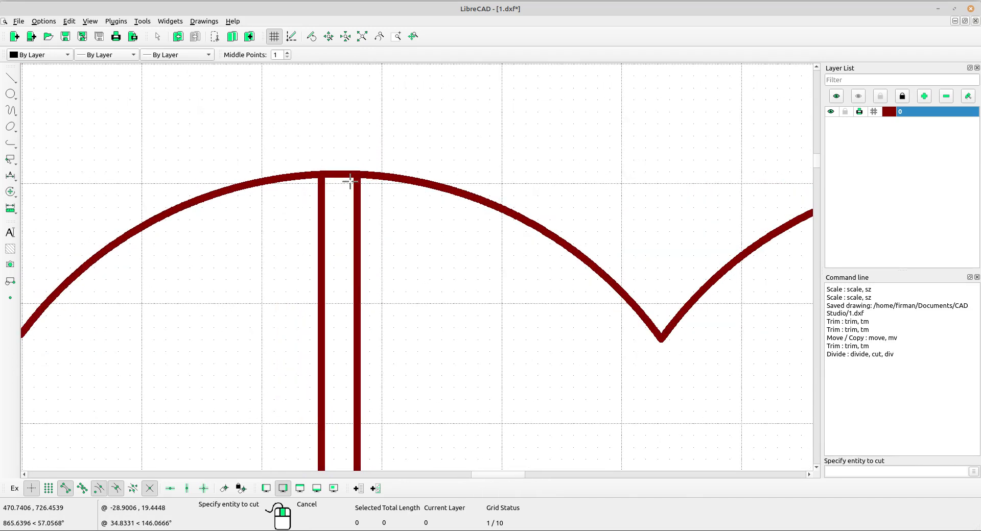
click(350, 179)
click(318, 174)
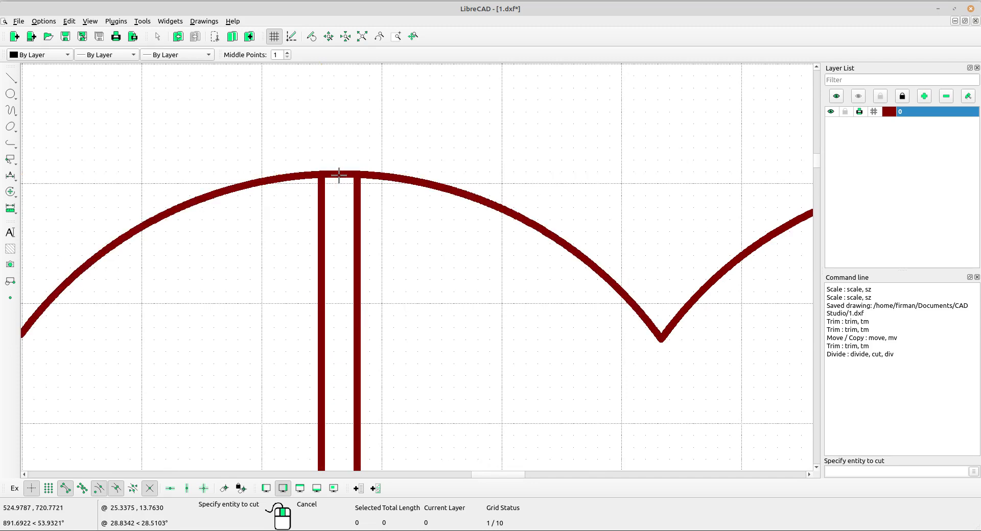
click(339, 174)
click(357, 175)
right_click(345, 159)
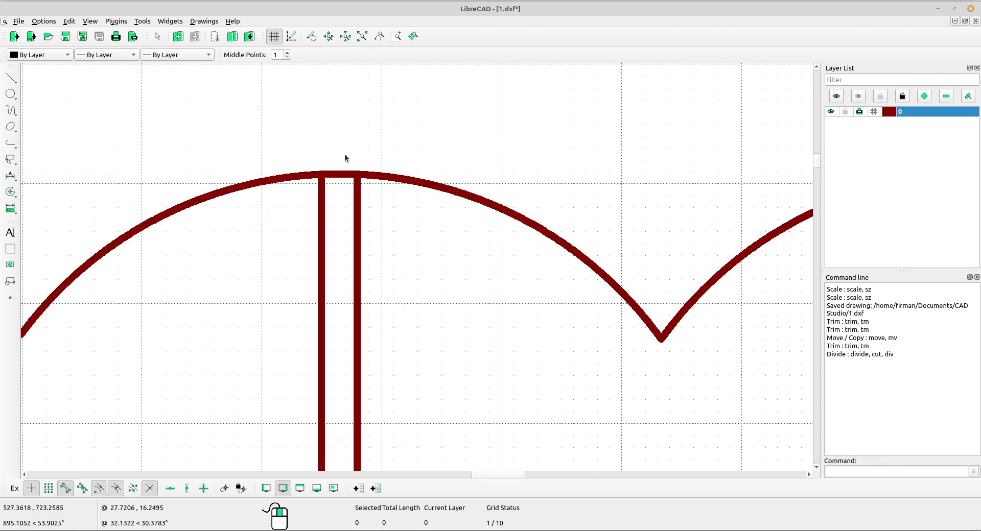
Delete the short piece of the middle scallop arc between the two stem lines
click(340, 176)
key(Delete)
scroll(344, 175, down, 11)
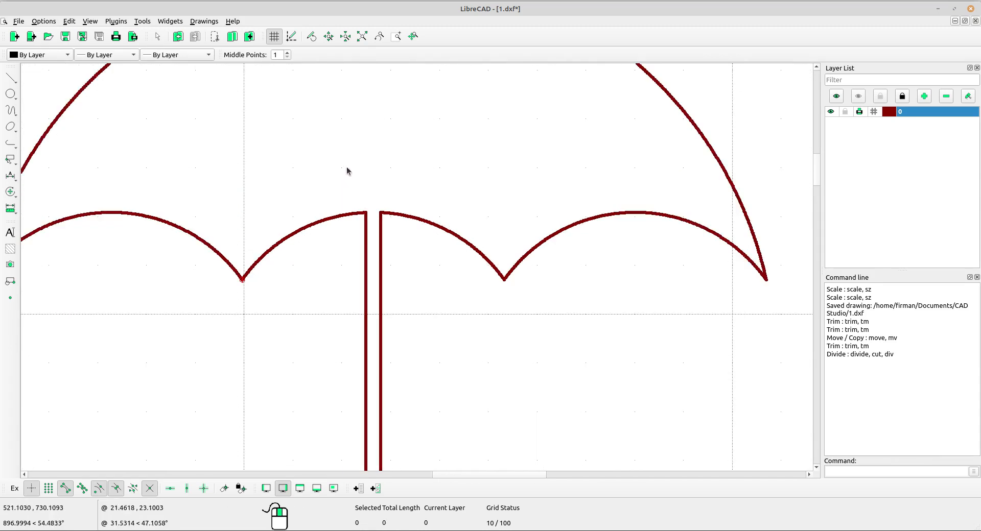
Examine the handle base and its dimensions in the reference image against the lower end of the drawn stem
middle_drag(553, 375, 468, 188)
scroll(475, 196, down, 3)
mouse_move(566, 283)
middle_down()
mouse_move(494, 301)
mouse_move(451, 287)
middle_up()
middle_drag(612, 376, 569, 356)
middle_drag(640, 330, 522, 270)
scroll(515, 234, up, 1)
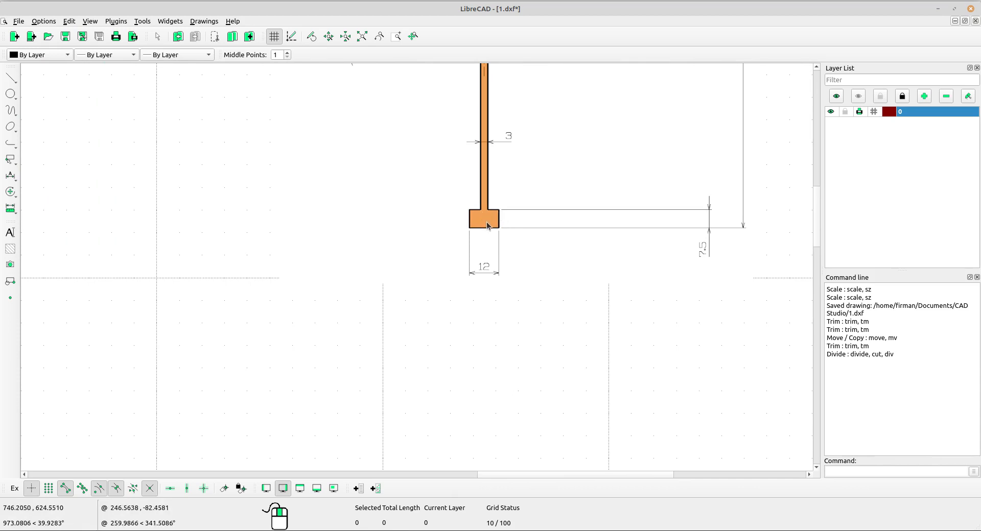
middle_drag(388, 269, 528, 253)
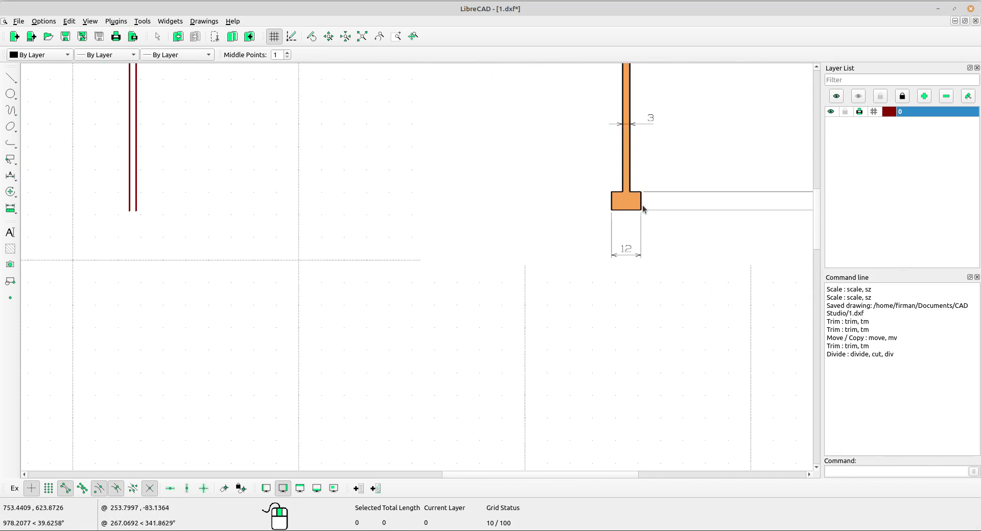
scroll(628, 196, up, 1)
middle_drag(179, 238, 272, 236)
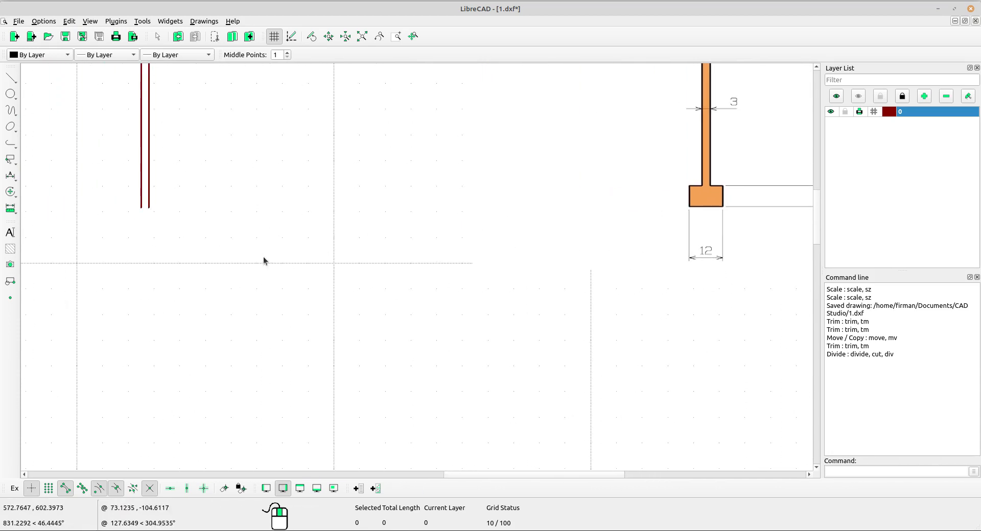
Draw a line between the lower endpoints of the two stem lines to close the stem
click(10, 77)
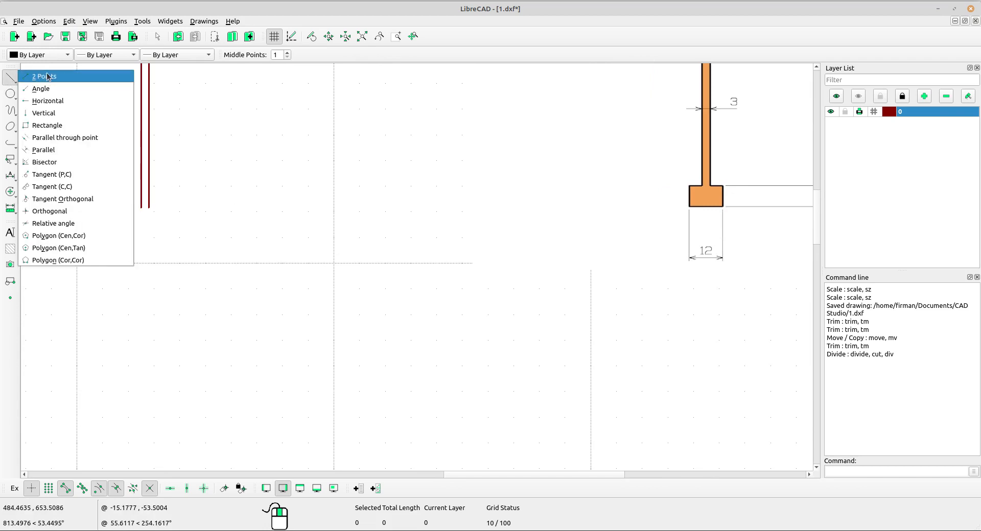
click(49, 77)
scroll(158, 186, up, 5)
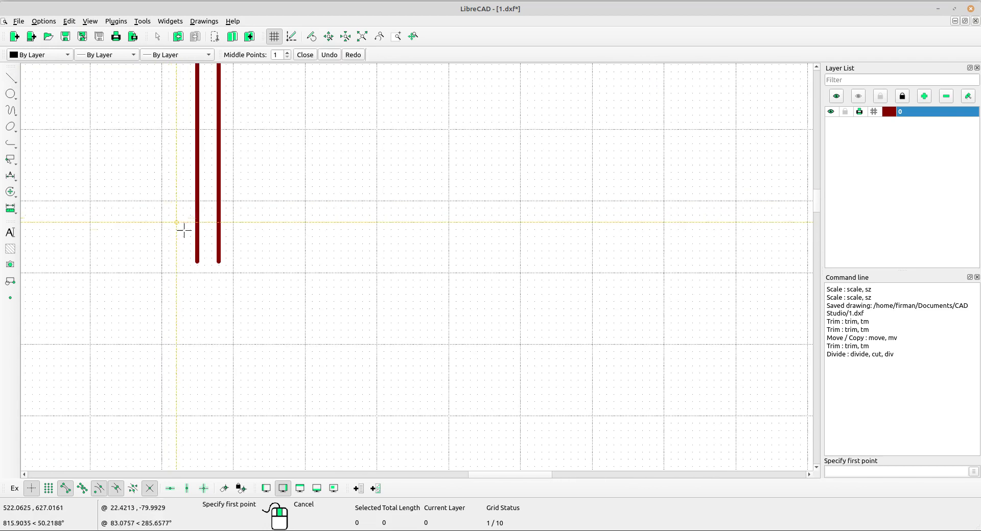
click(198, 265)
click(219, 263)
right_click(276, 222)
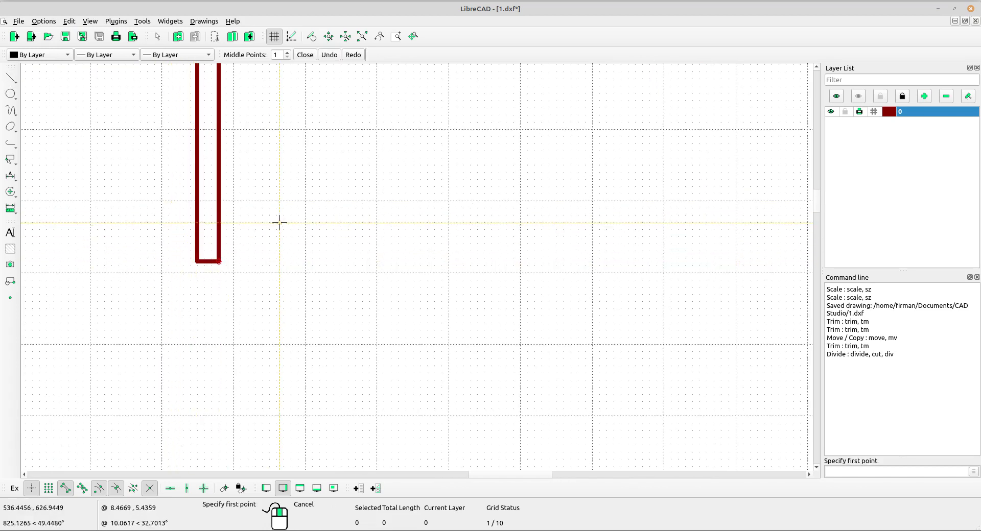
scroll(378, 247, down, 5)
right_click(456, 290)
Draw a rectangle 12 wide and 7.5 high beside the stem's lower end for the handle base
middle_drag(420, 231, 196, 167)
scroll(348, 242, down, 3)
middle_drag(355, 231, 332, 235)
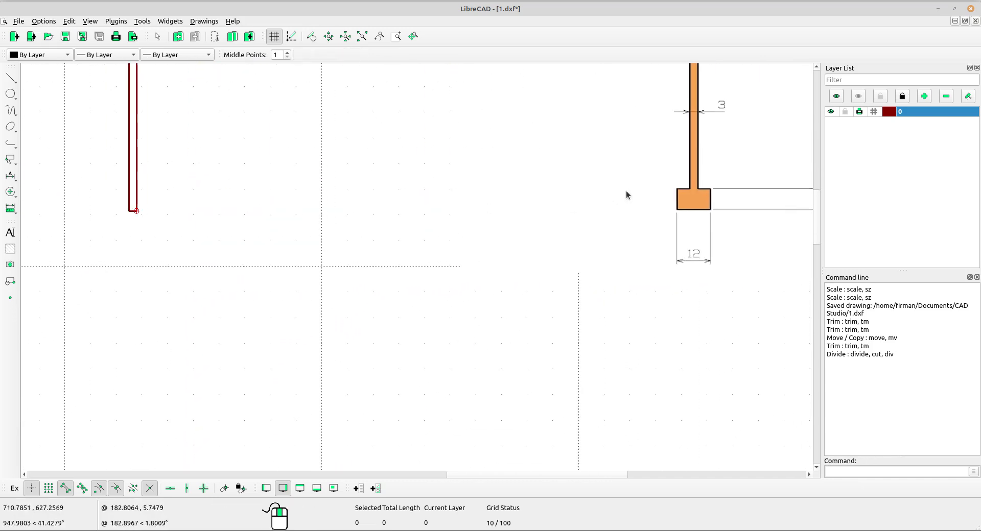
click(11, 78)
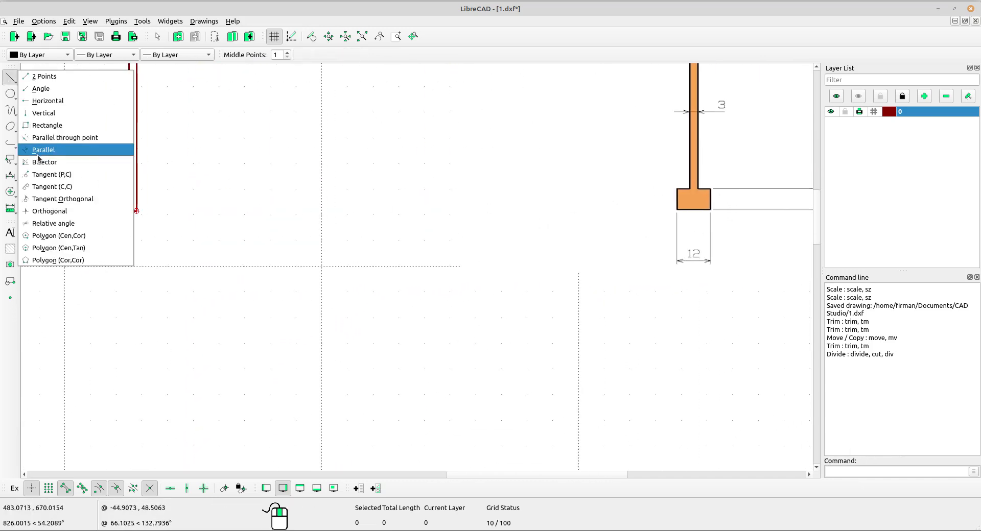
click(51, 125)
click(193, 226)
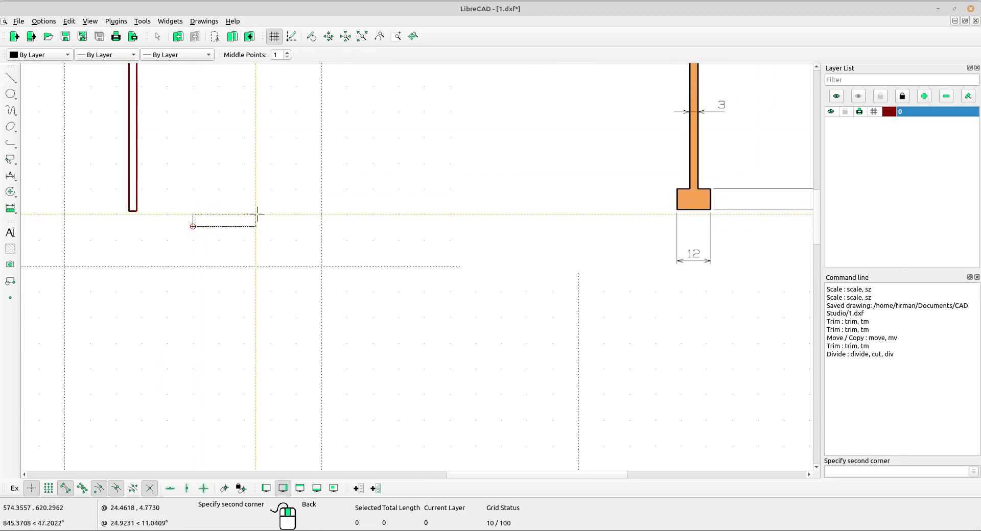
scroll(264, 207, down, 1)
middle_drag(368, 238, 342, 228)
scroll(245, 177, down, 2)
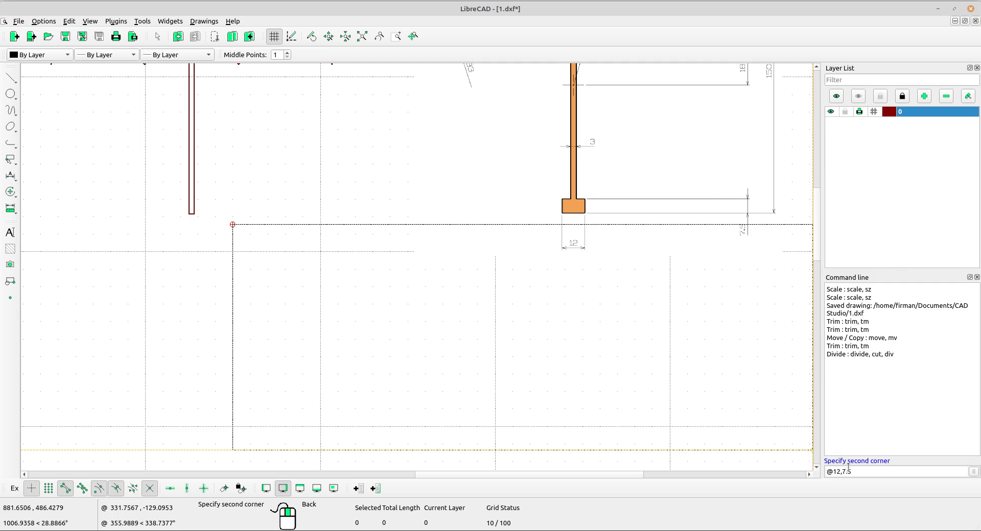
key(Return)
scroll(804, 244, up, 4)
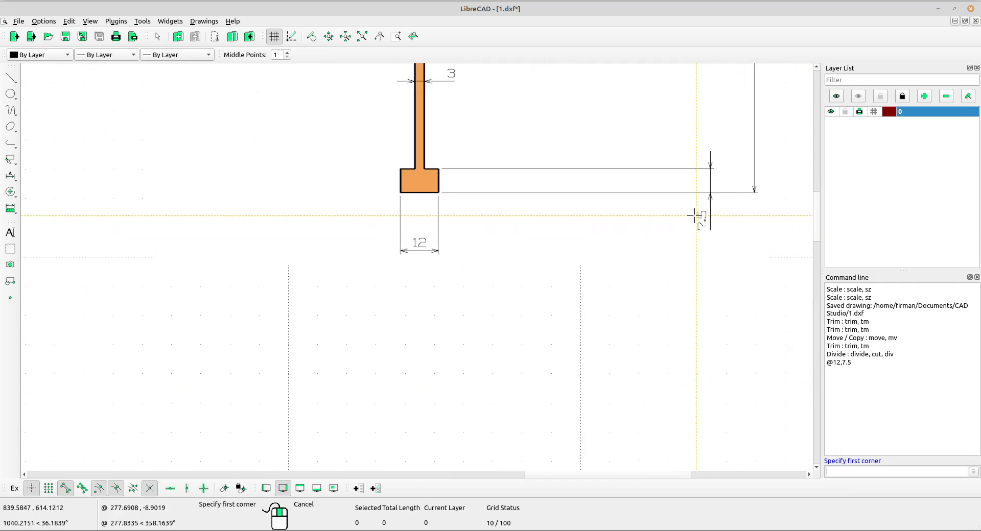
scroll(432, 269, down, 2)
middle_drag(122, 256, 580, 230)
right_click(529, 209)
Move the handle base rectangle by its upper edge's midpoint to the midpoint of the stem's lower end, deleting the original
scroll(483, 174, up, 7)
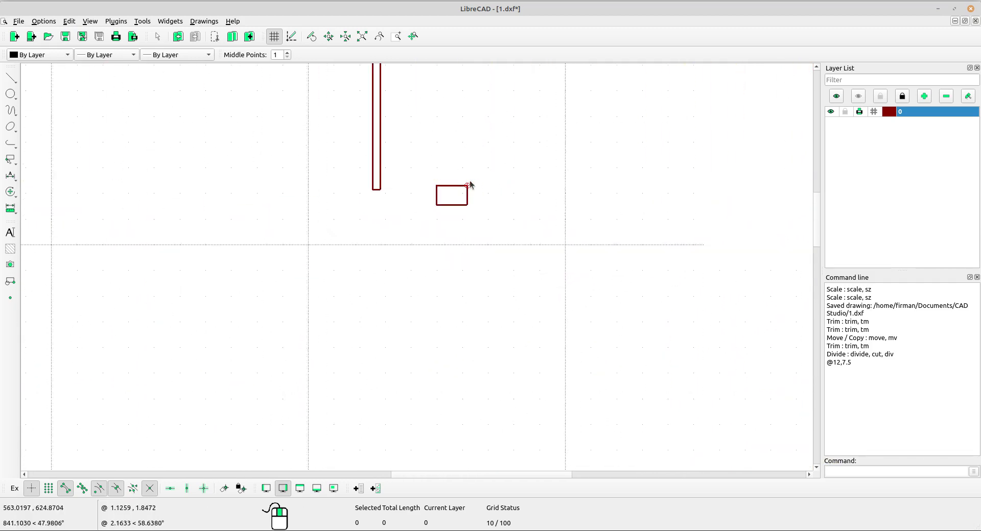
scroll(469, 207, up, 1)
middle_drag(469, 206, 536, 215)
drag(541, 235, 509, 232)
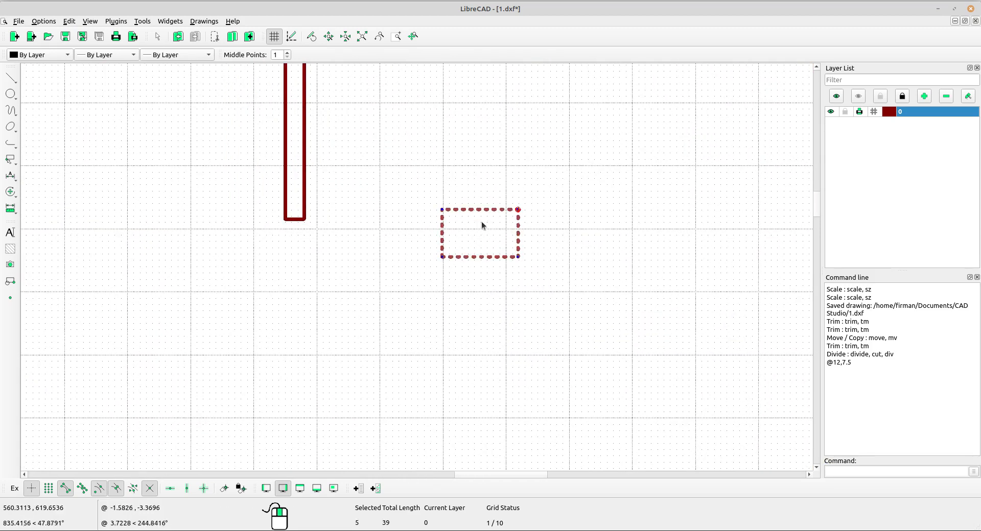
click(10, 192)
click(56, 191)
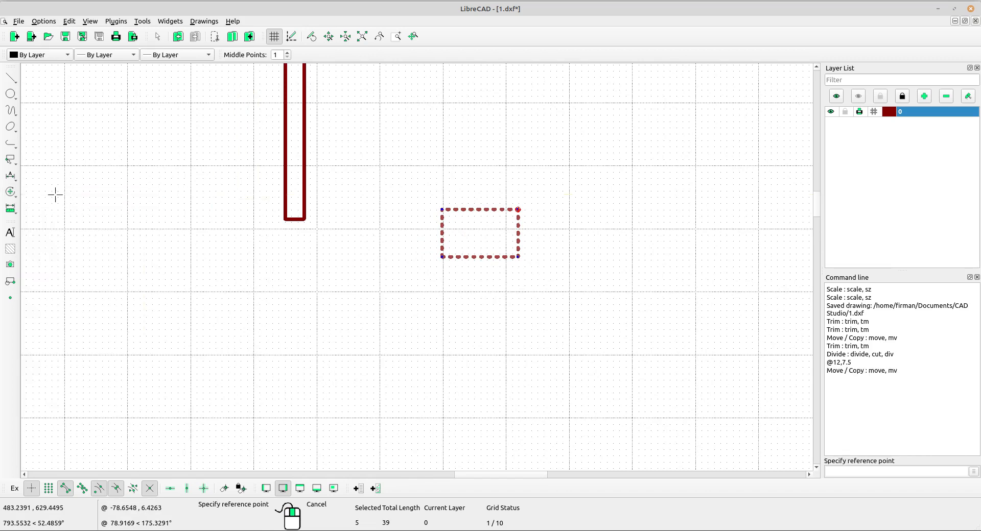
scroll(491, 224, up, 5)
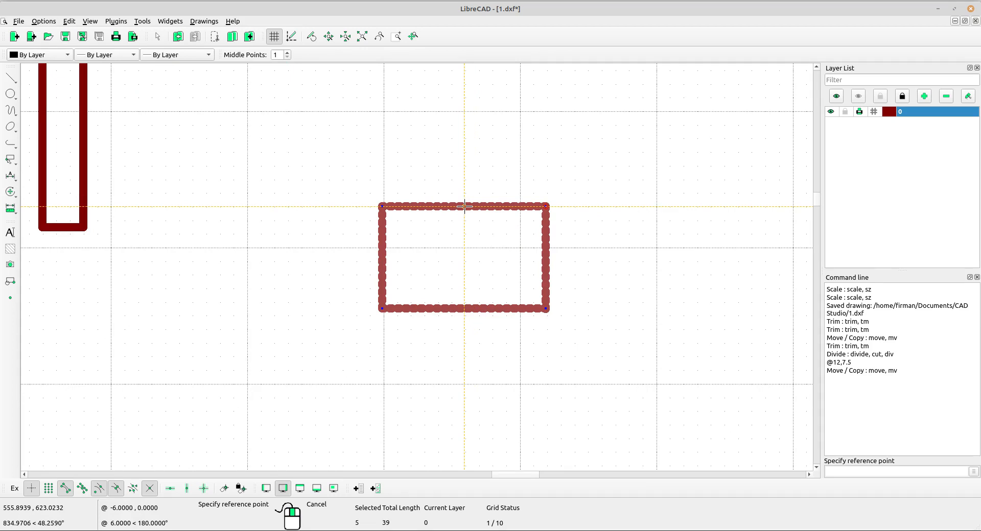
click(466, 206)
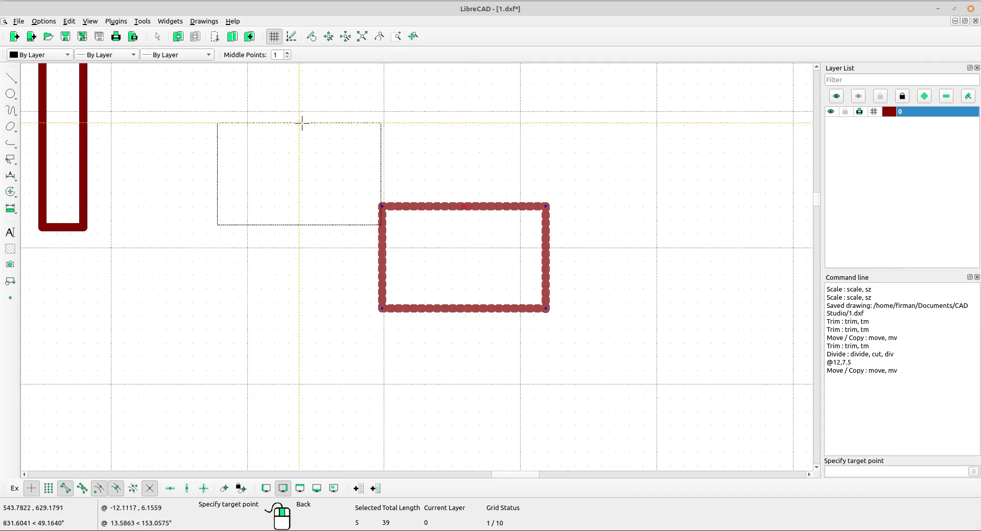
scroll(397, 193, down, 2)
scroll(394, 201, up, 3)
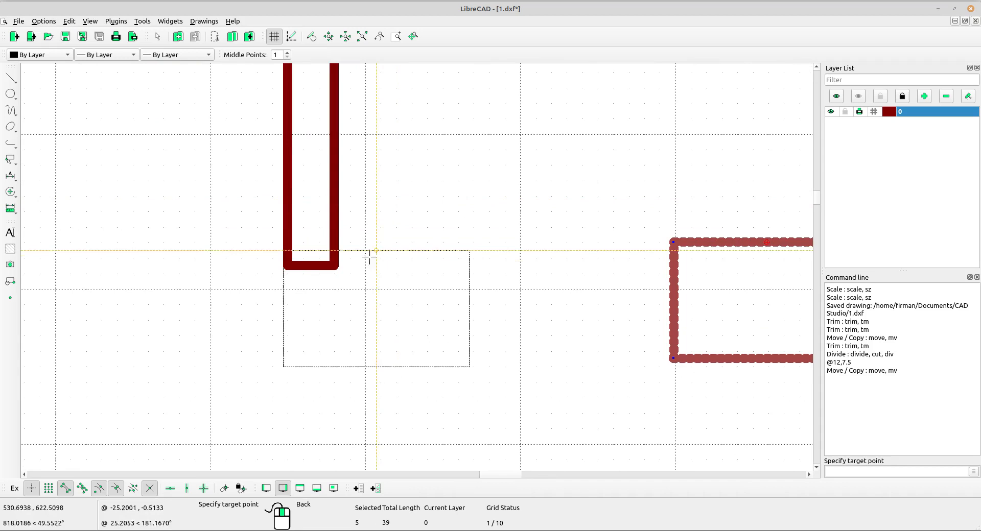
click(311, 266)
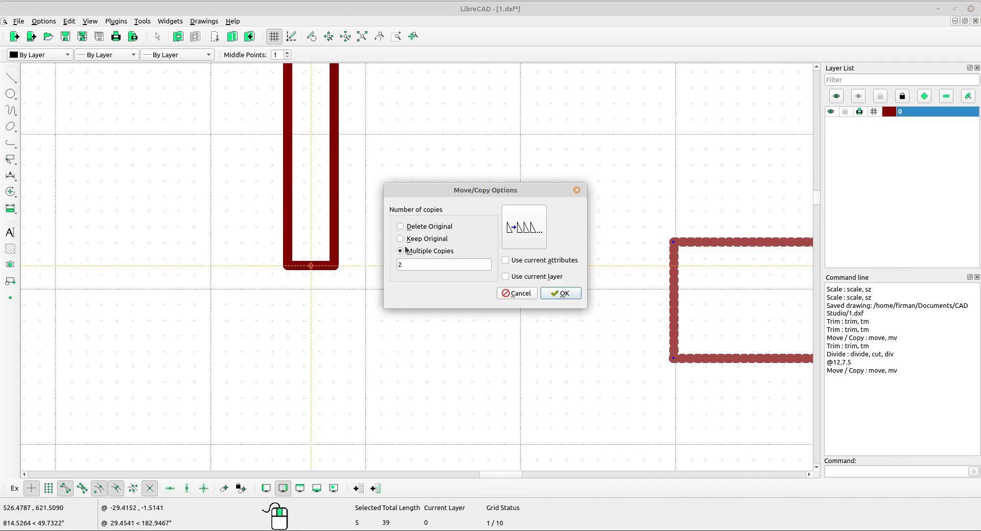
click(407, 227)
click(562, 294)
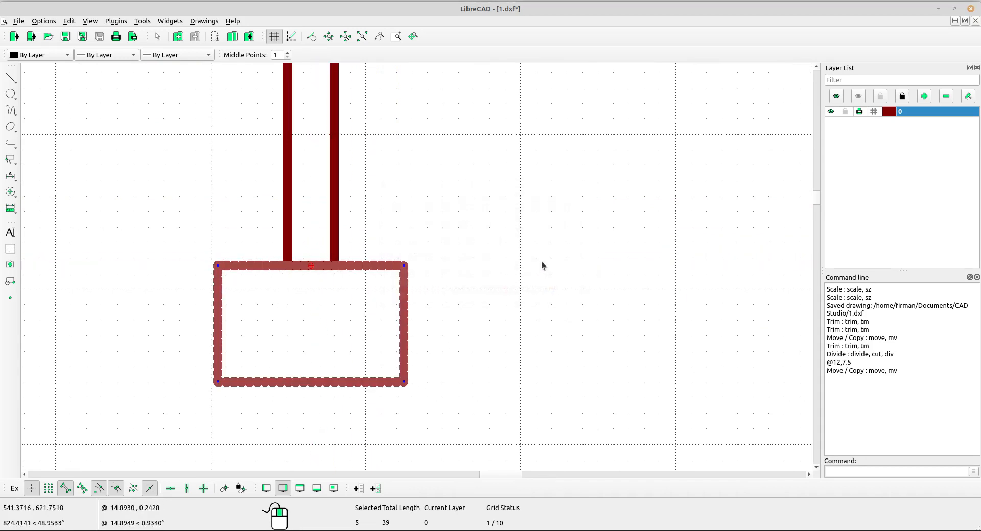
key(Escape)
Select the entire drawn umbrella outline and hatch it with a solid fill
scroll(501, 250, down, 9)
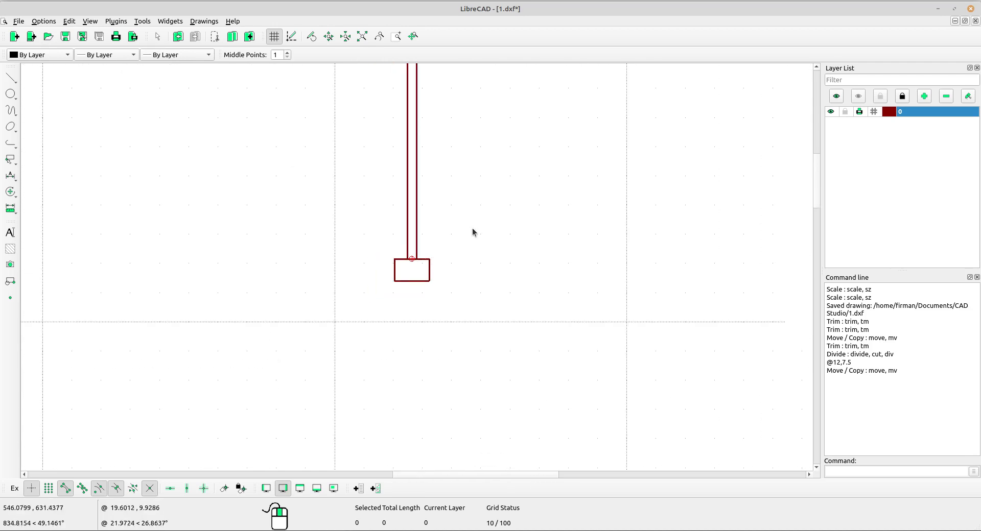
middle_drag(492, 76, 413, 297)
scroll(429, 287, down, 4)
scroll(434, 286, down, 1)
middle_drag(497, 358, 495, 317)
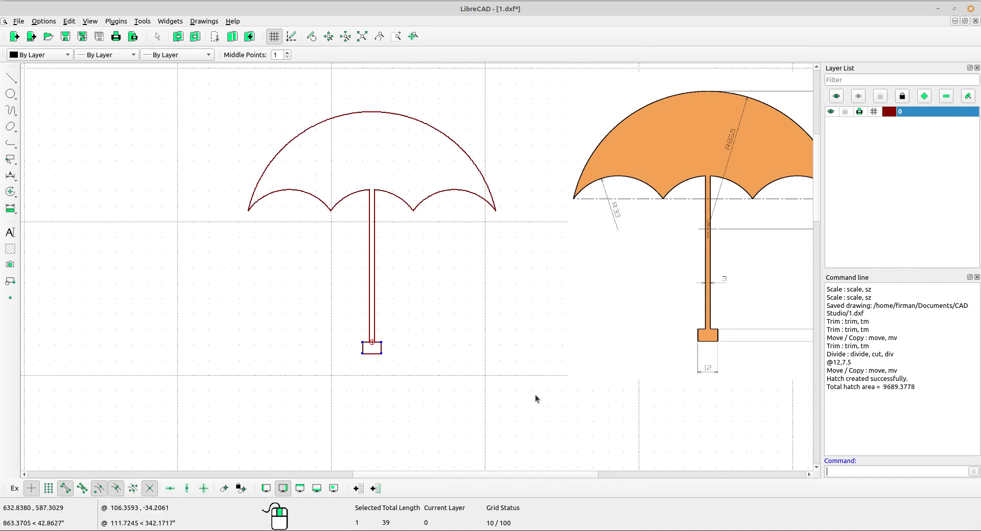
drag(536, 413, 221, 92)
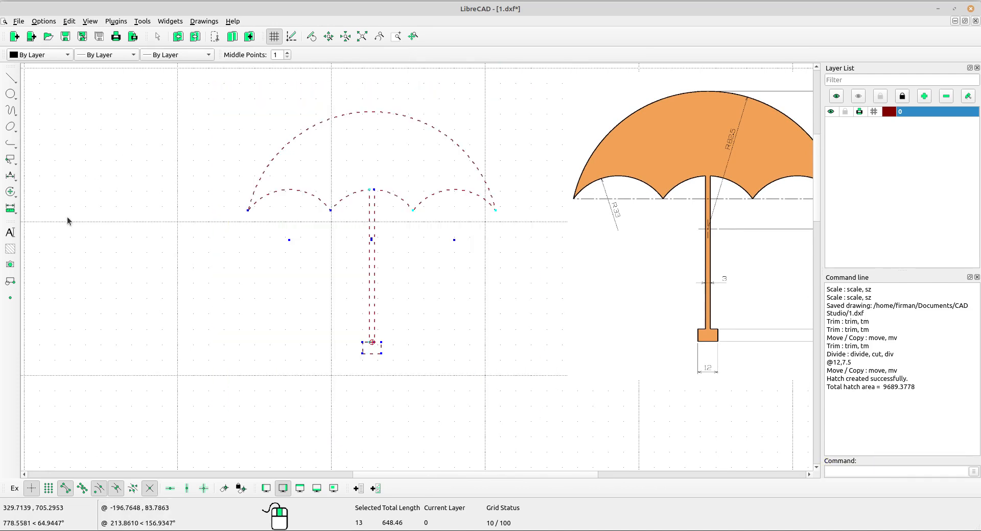
click(11, 250)
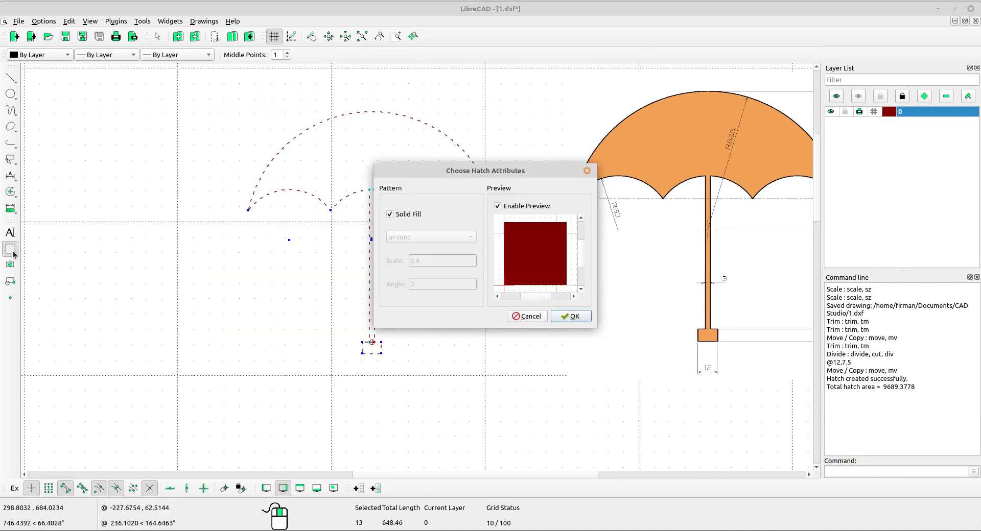
click(390, 215)
click(389, 215)
click(571, 316)
middle_drag(482, 262, 422, 252)
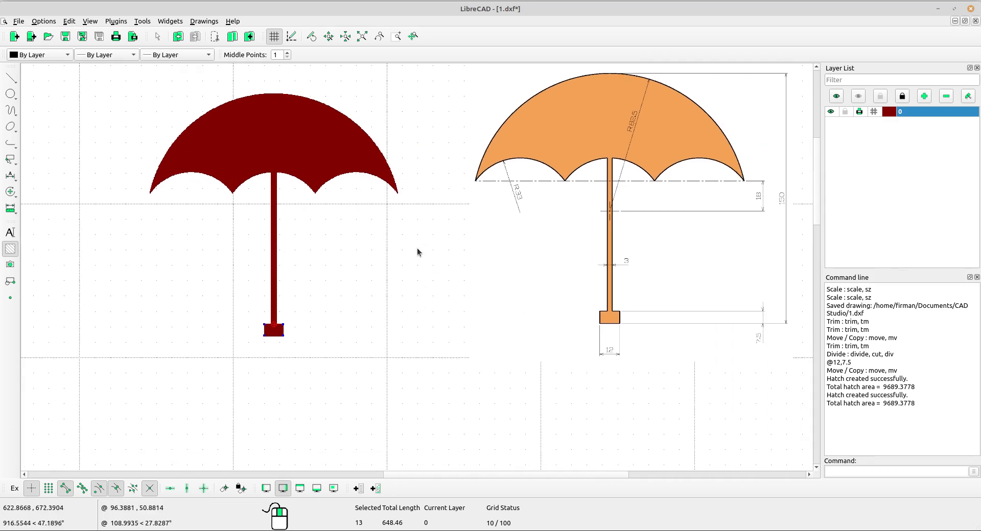
scroll(394, 203, up, 3)
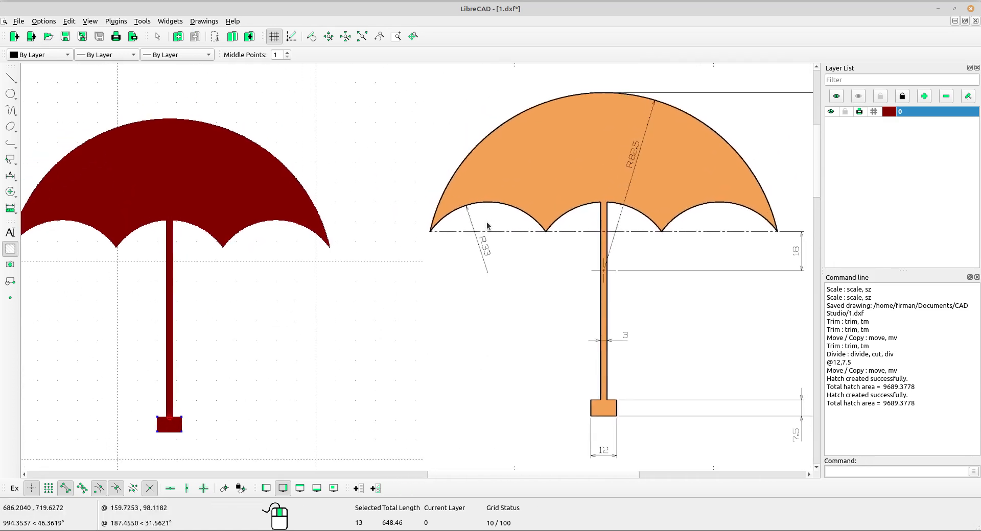
middle_drag(494, 218, 486, 222)
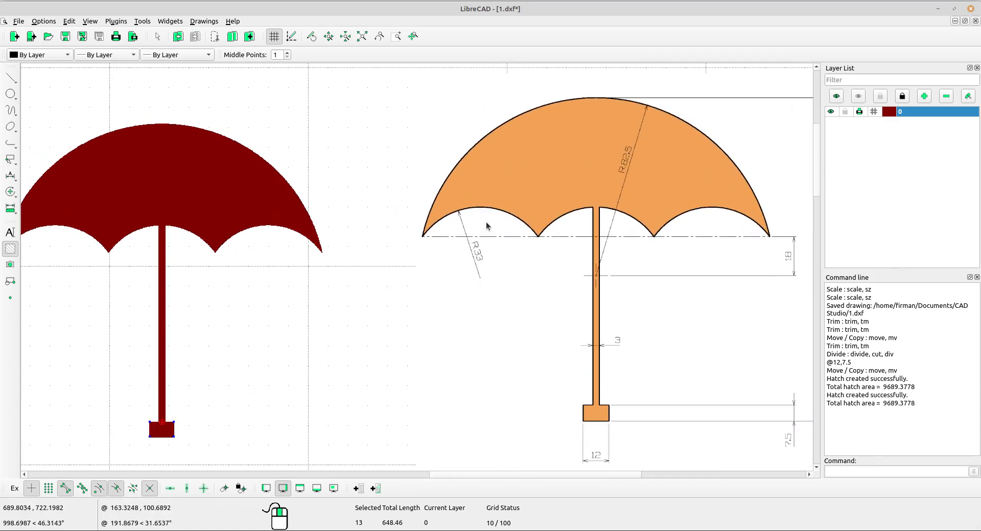
scroll(487, 226, down, 1)
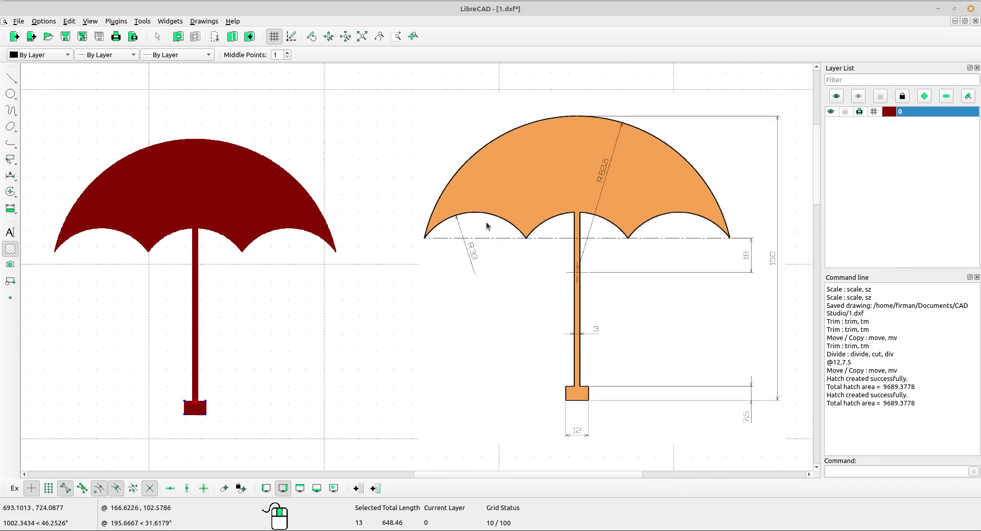